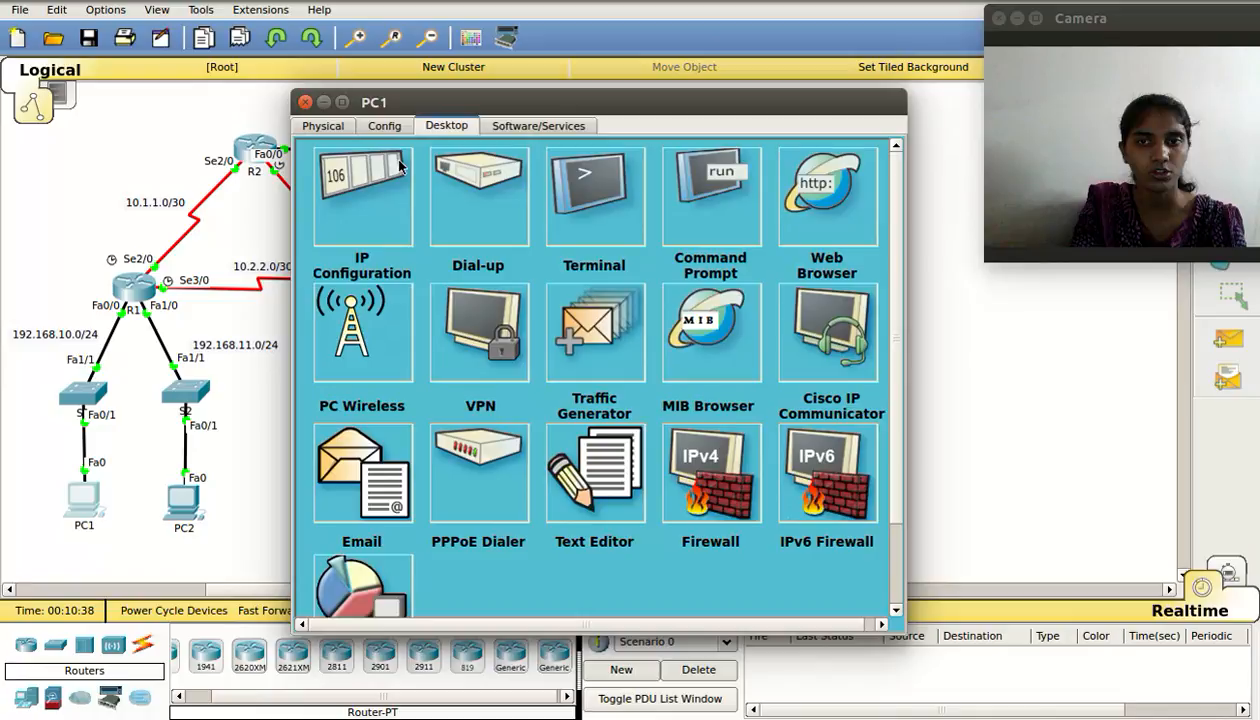
View the IP configuration of PC1 and close its window.
click(400, 167)
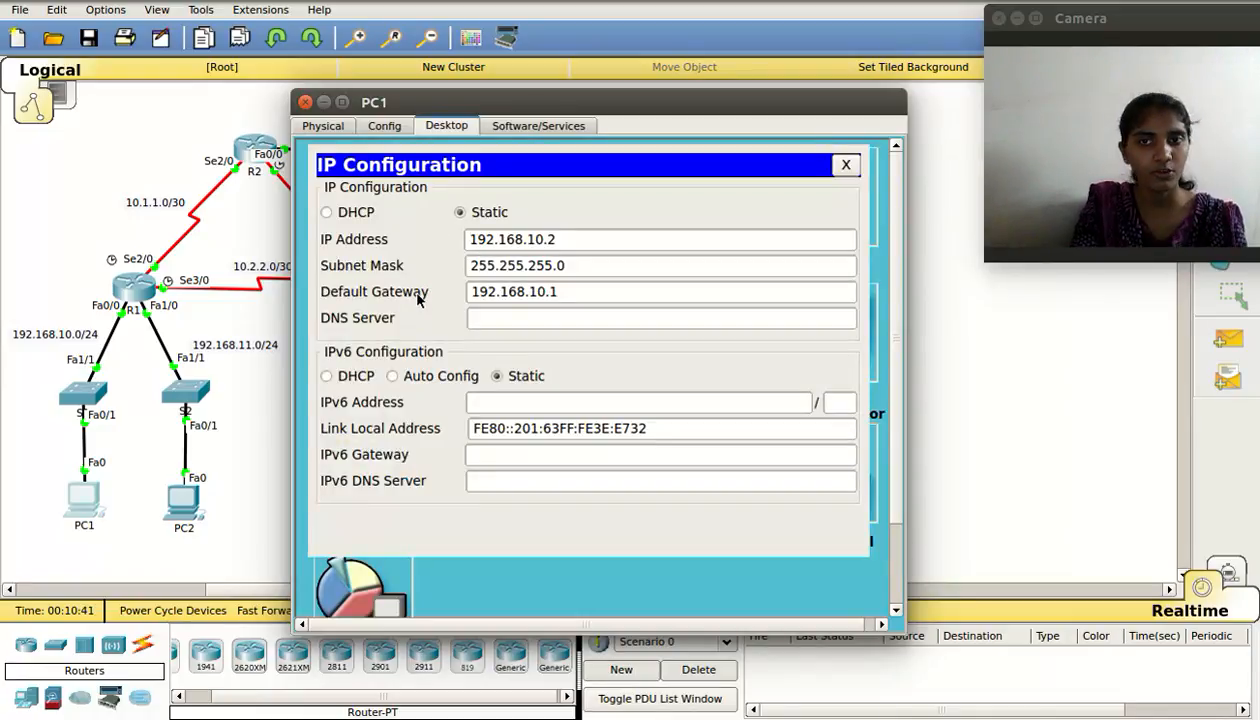
click(305, 103)
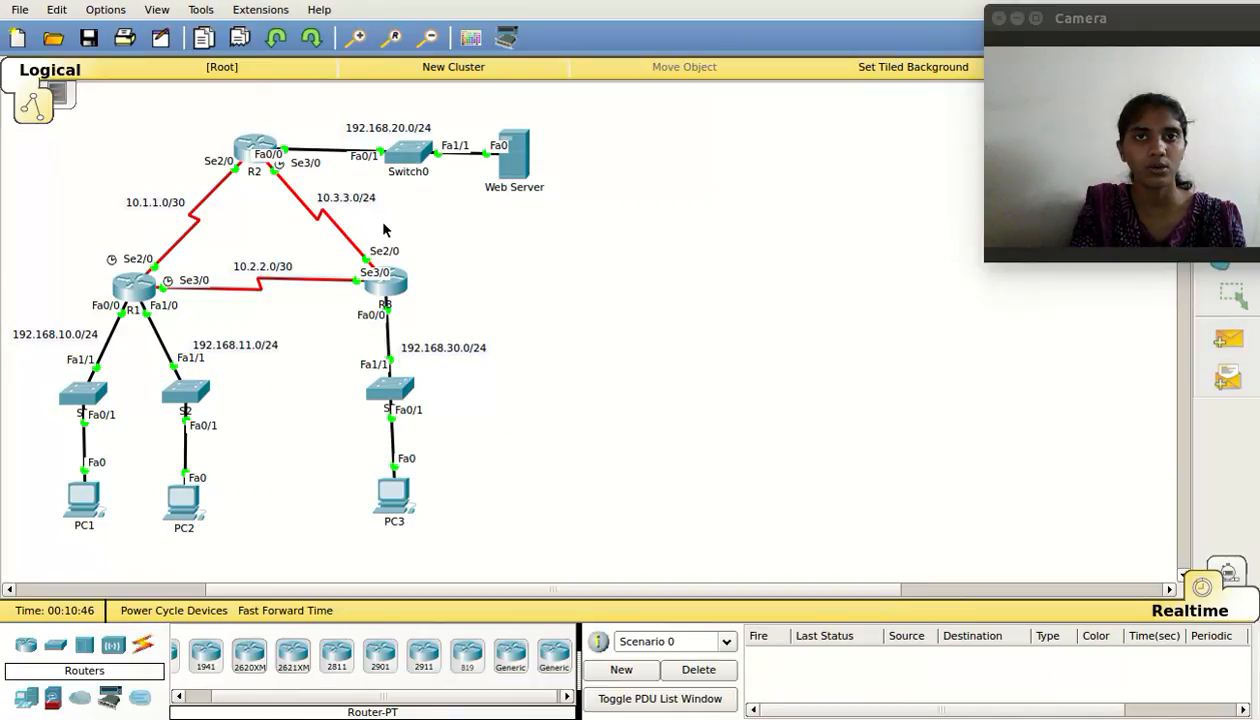
mouse_move(509, 198)
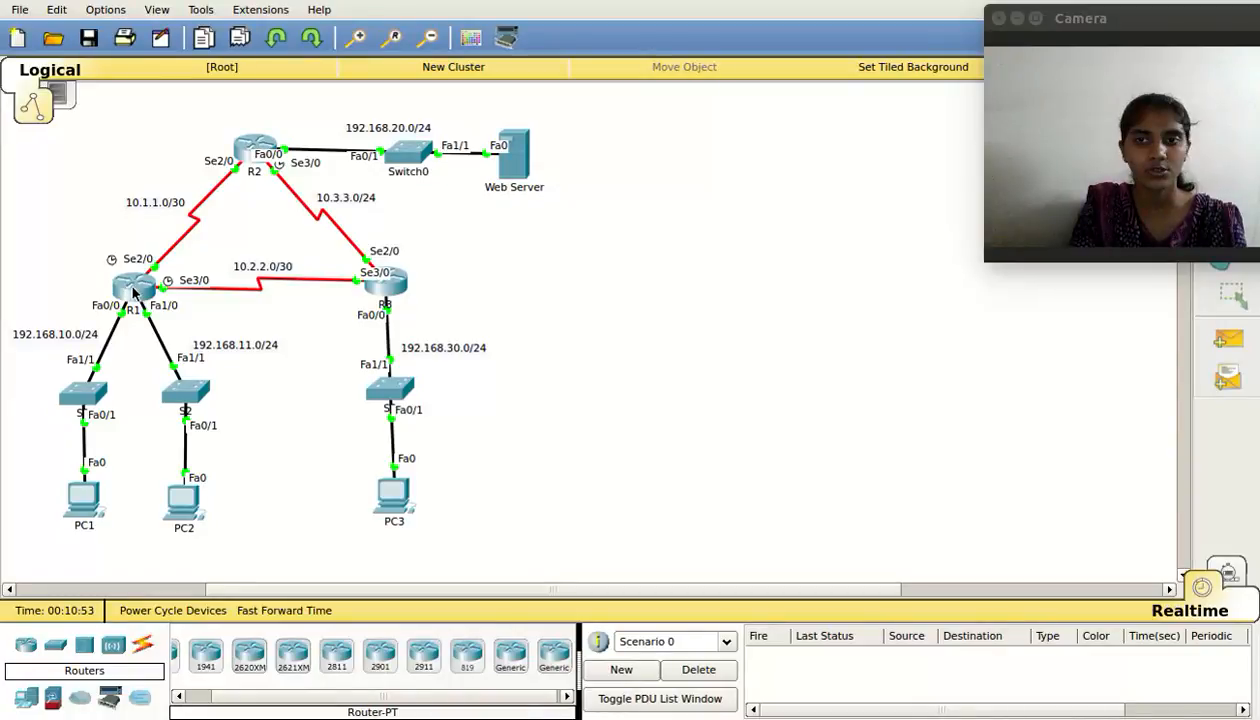
Open the command line of router R1 and enter privileged EXEC mode with enable.
click(135, 290)
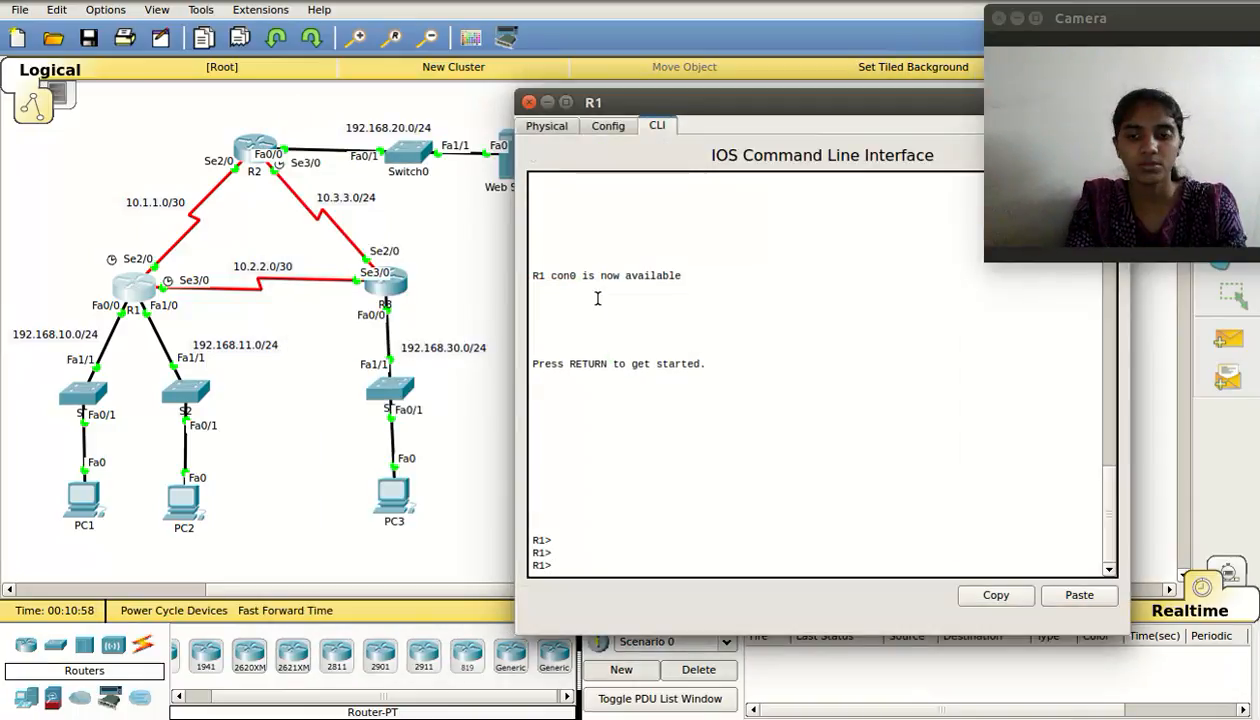
text(en)
key(Tab)
key(Return)
Display the complete running configuration of R1 with show running-config.
text(s)
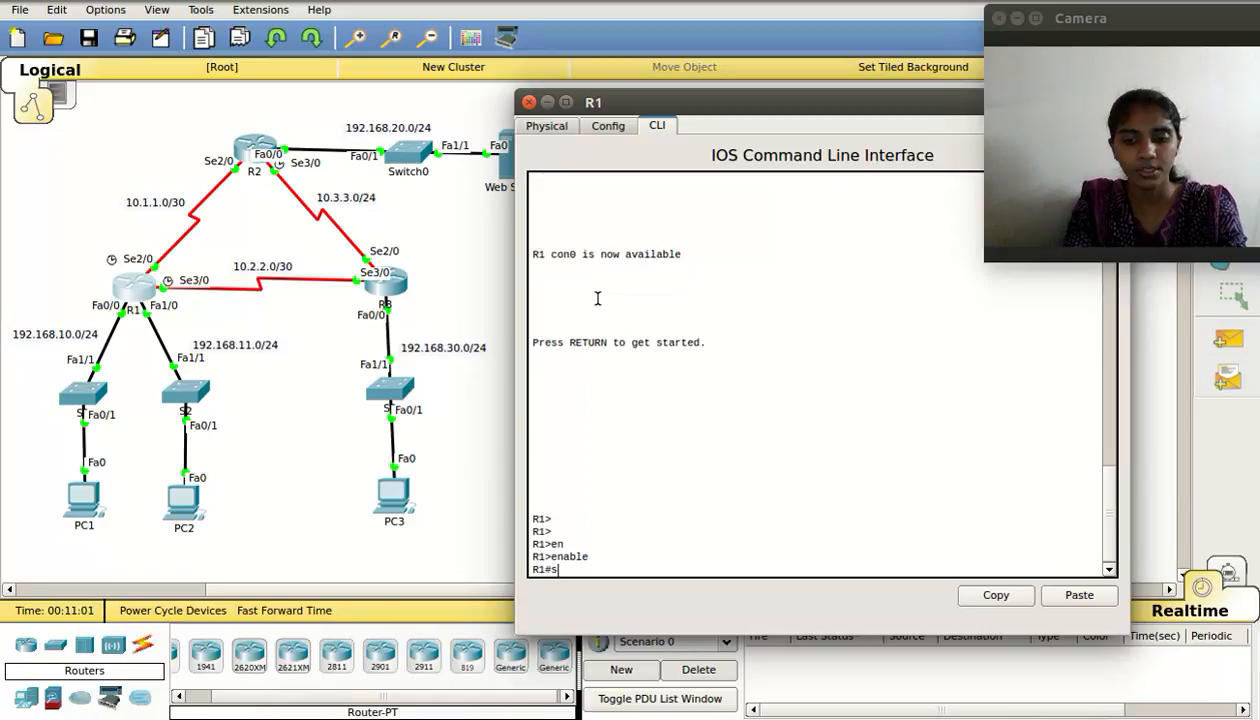
text(h)
key(Tab)
text(ru)
key(Tab)
key(Return)
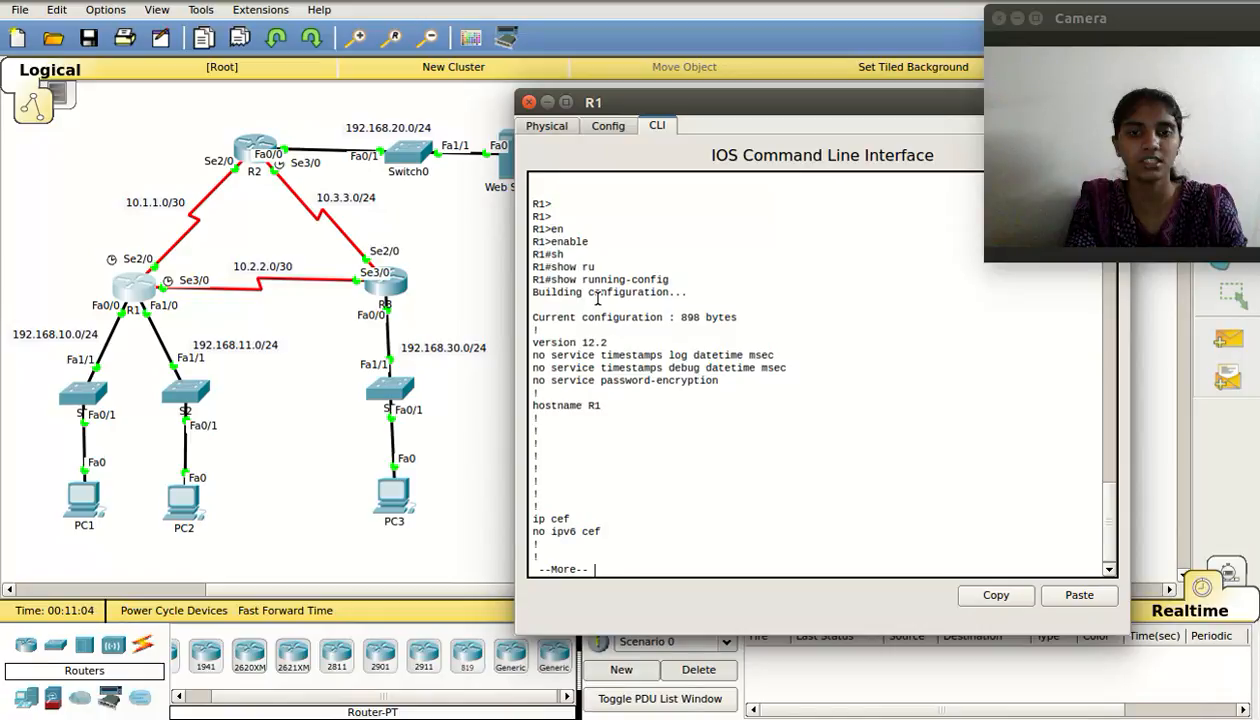
key(space)
key(space)
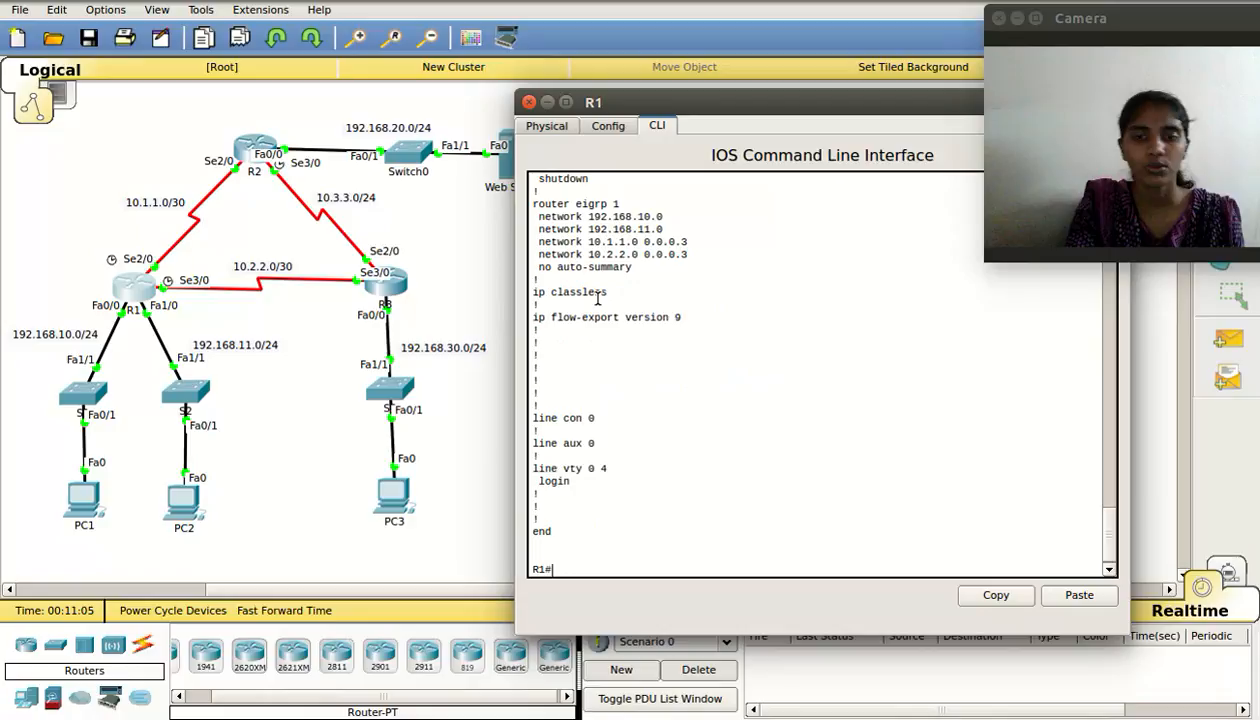
Examine the interface IP addresses and the EIGRP network statements in R1's running configuration output.
scroll(560, 300, up, 15)
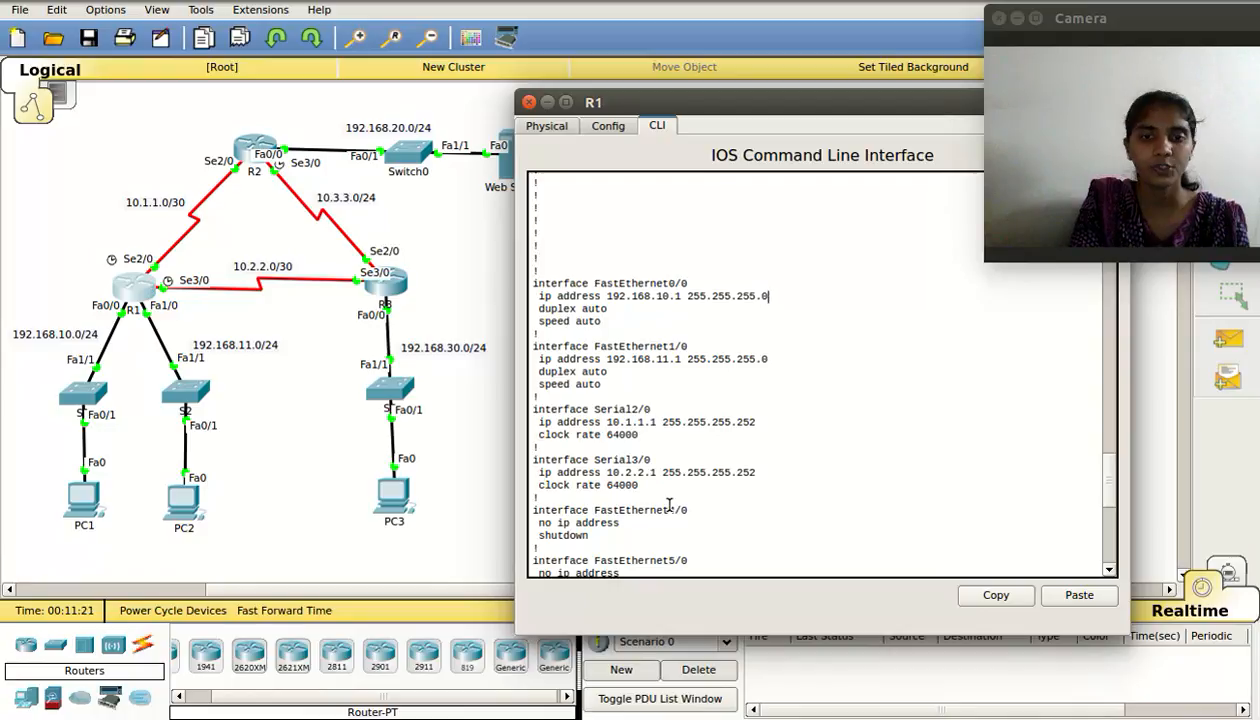
scroll(665, 505, down, 10)
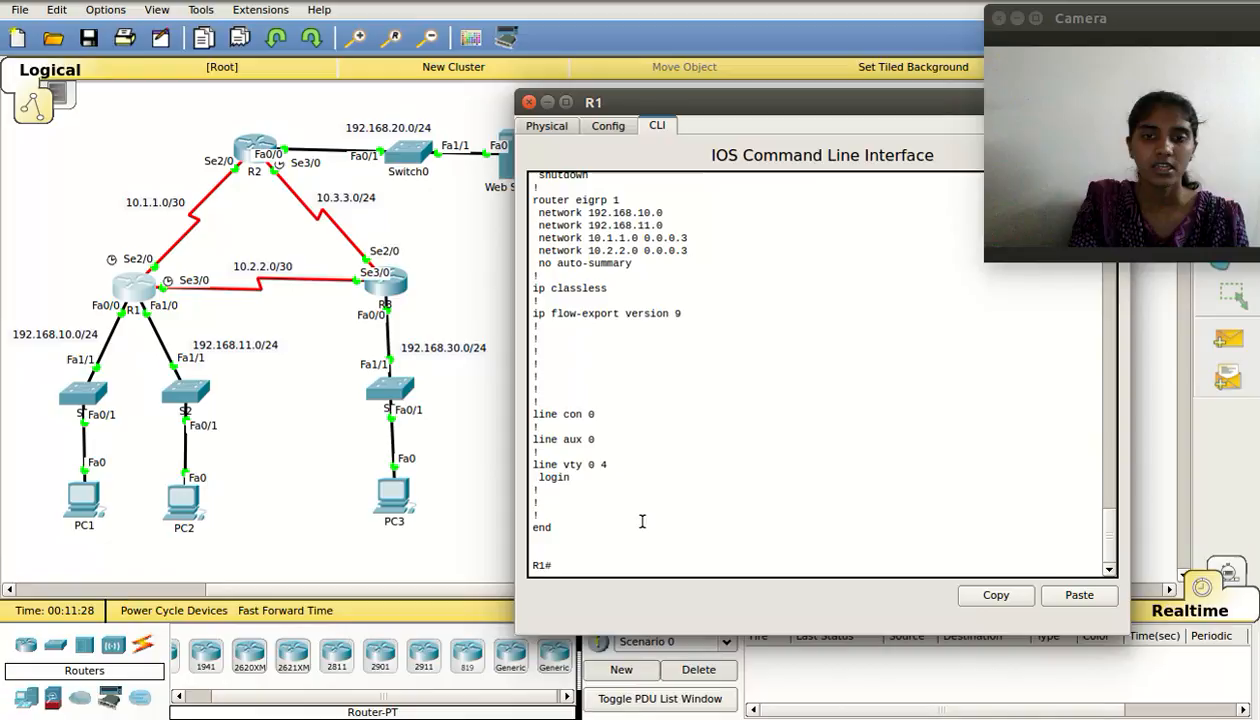
scroll(532, 260, up, 2)
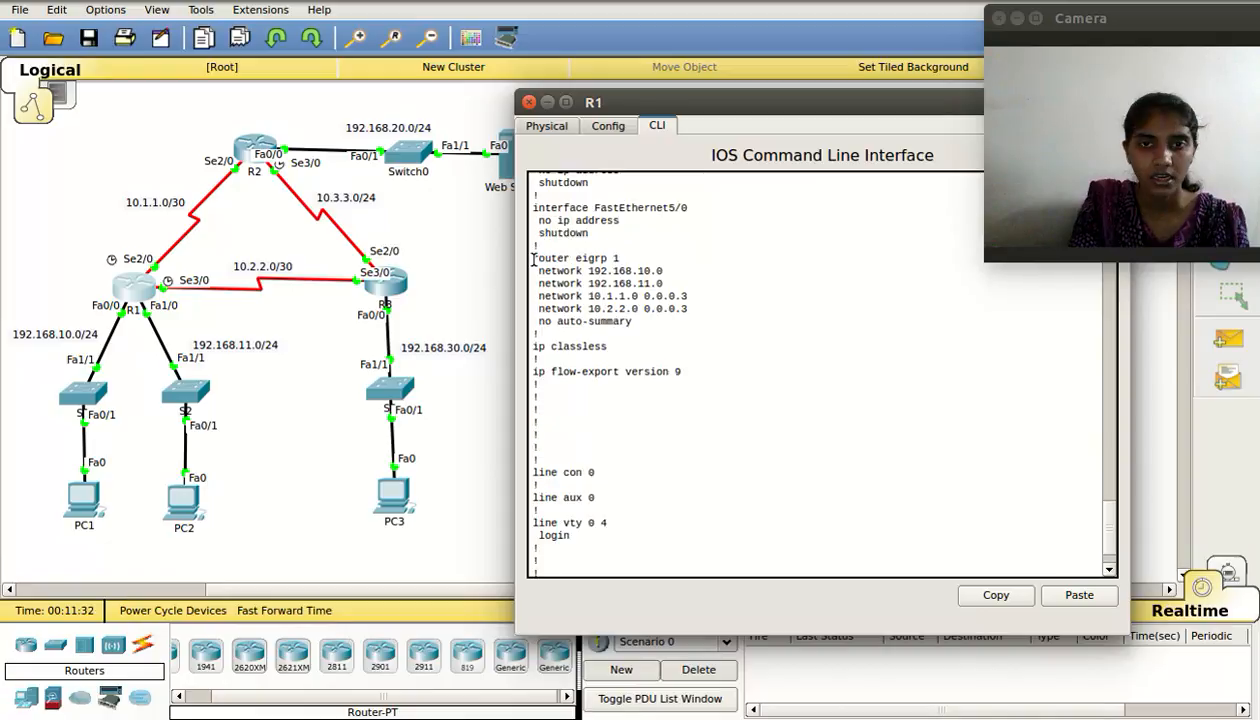
drag(534, 260, 628, 319)
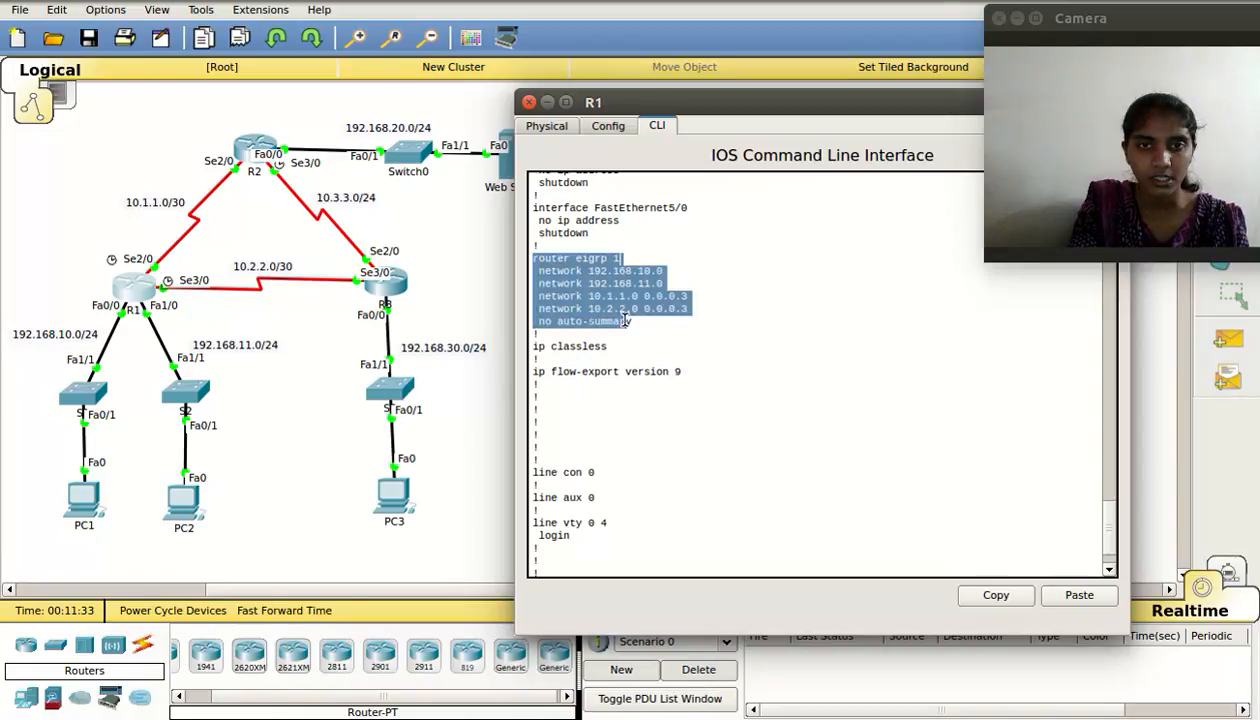
click(536, 263)
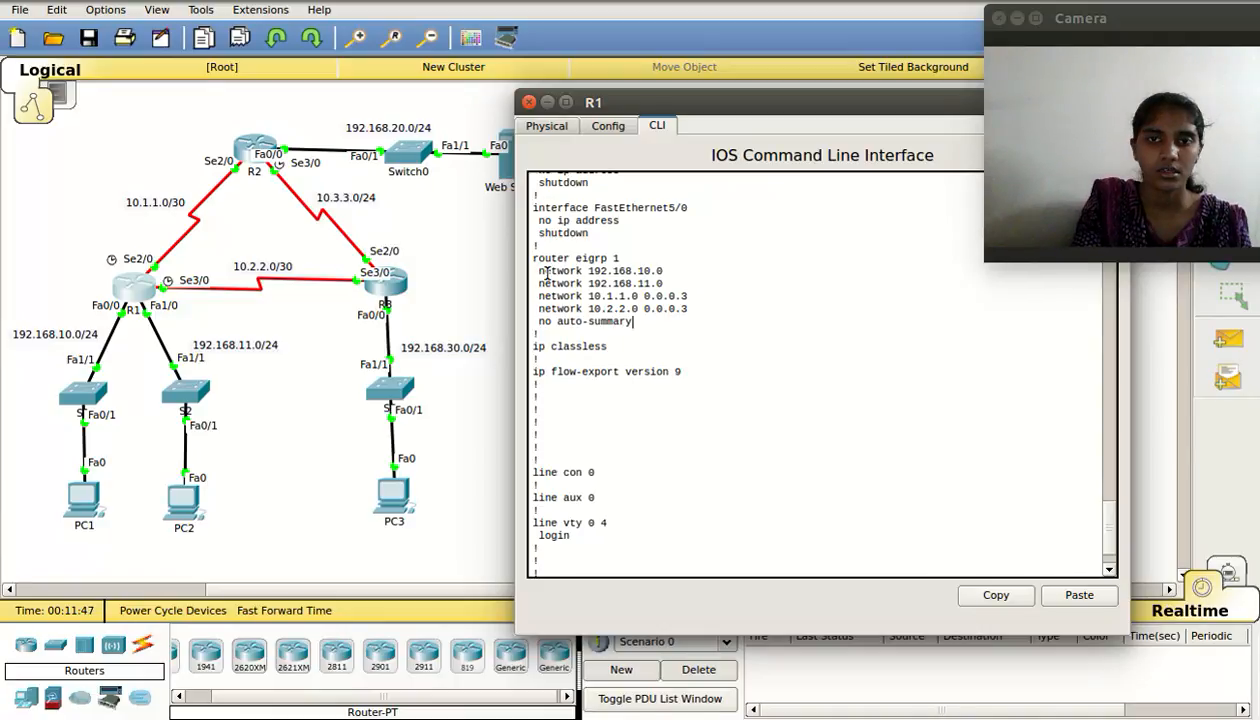
key(space)
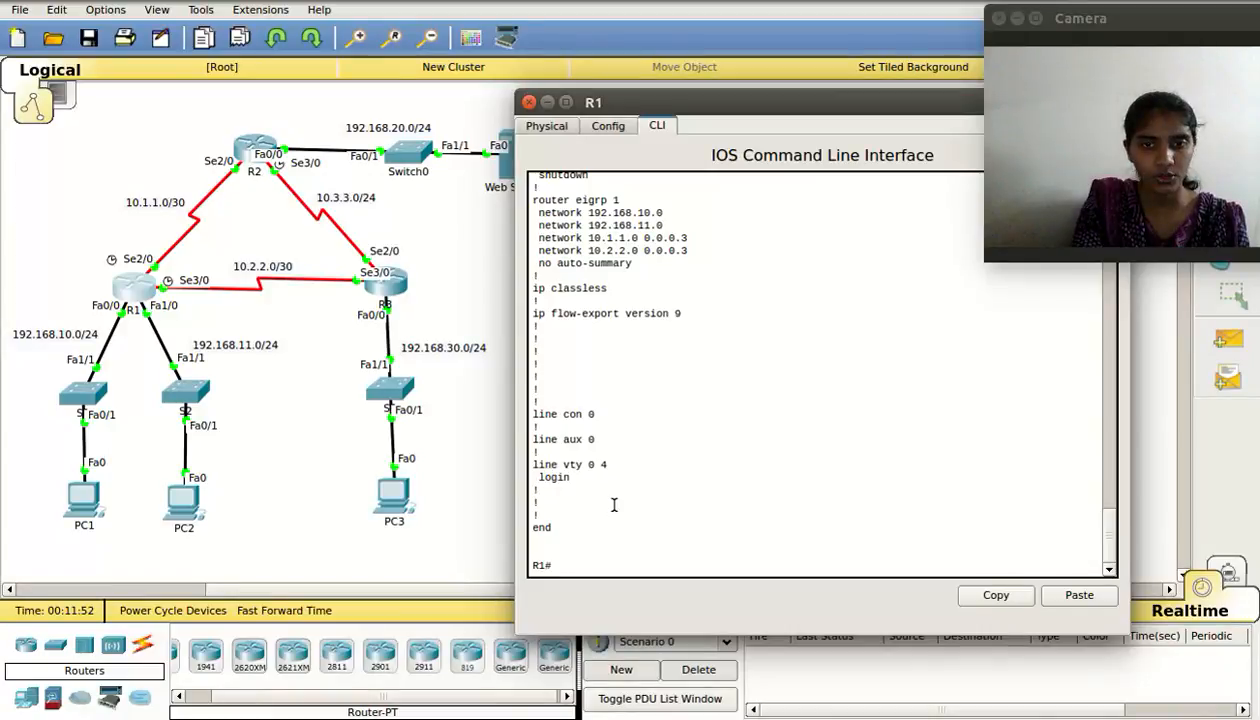
scroll(614, 505, up, 5)
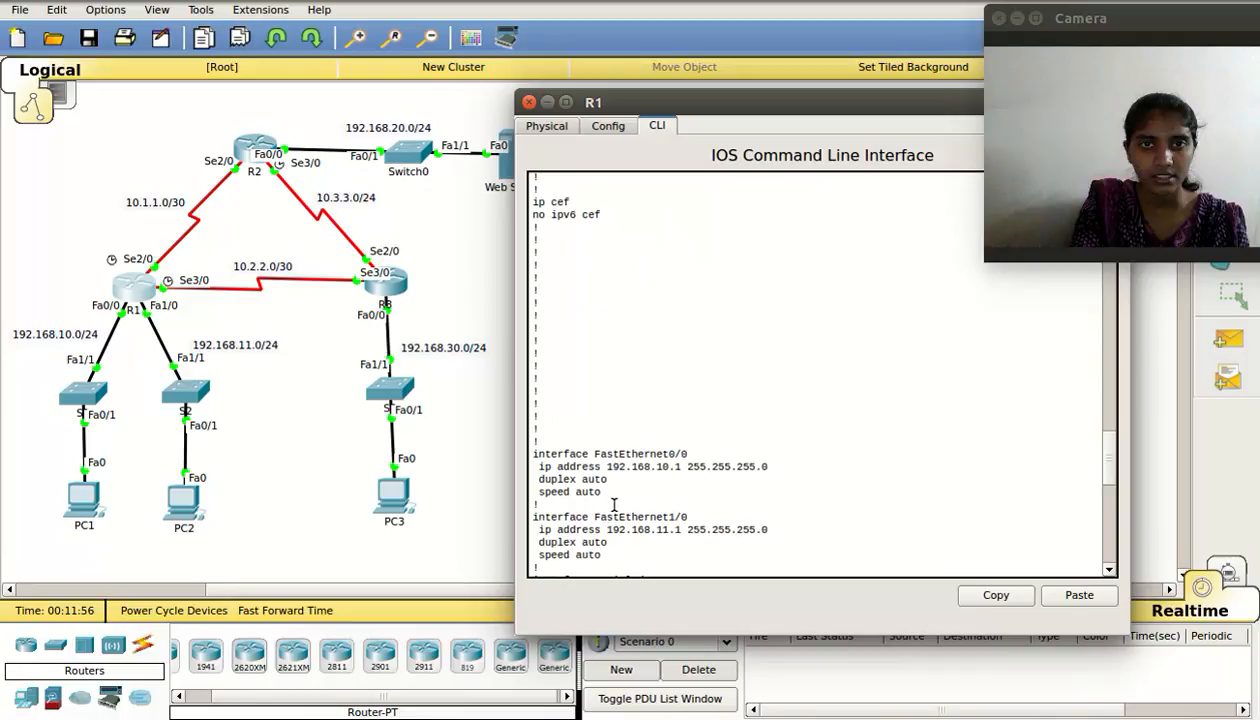
scroll(614, 505, up, 5)
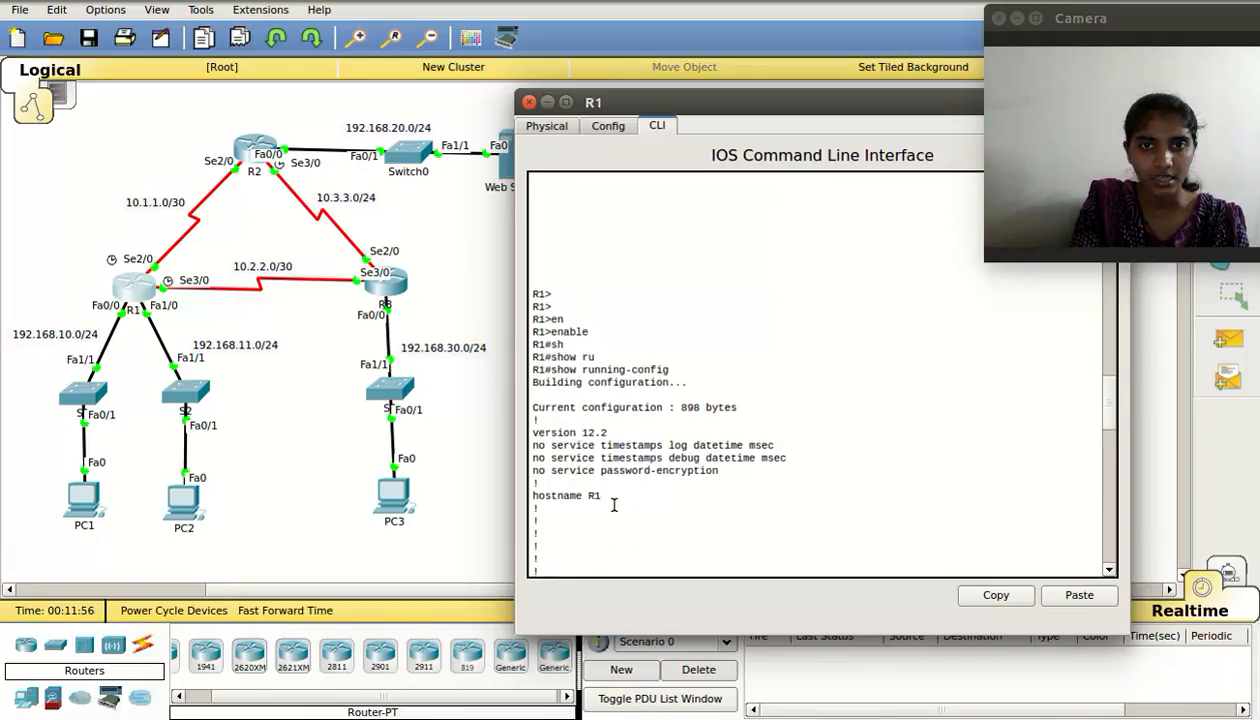
scroll(610, 530, down, 10)
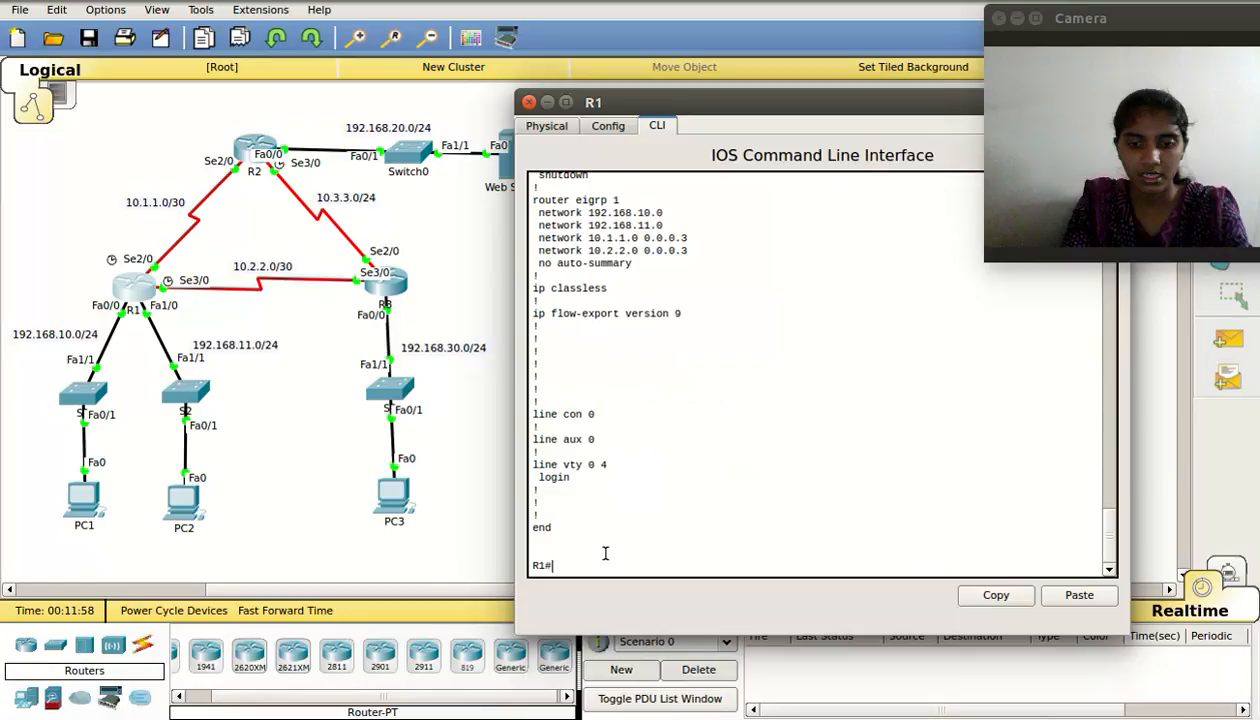
Repeat show running-config on R1 and page through to the end of the output.
key(Up)
key(Return)
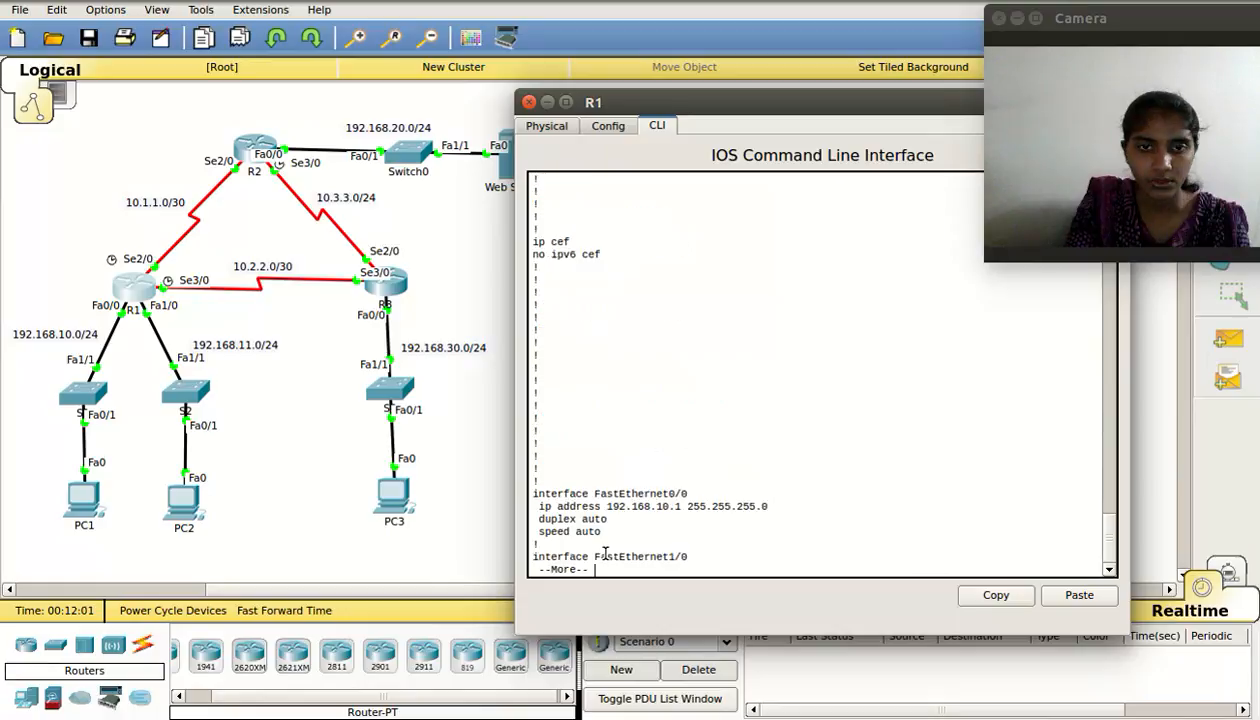
key(space)
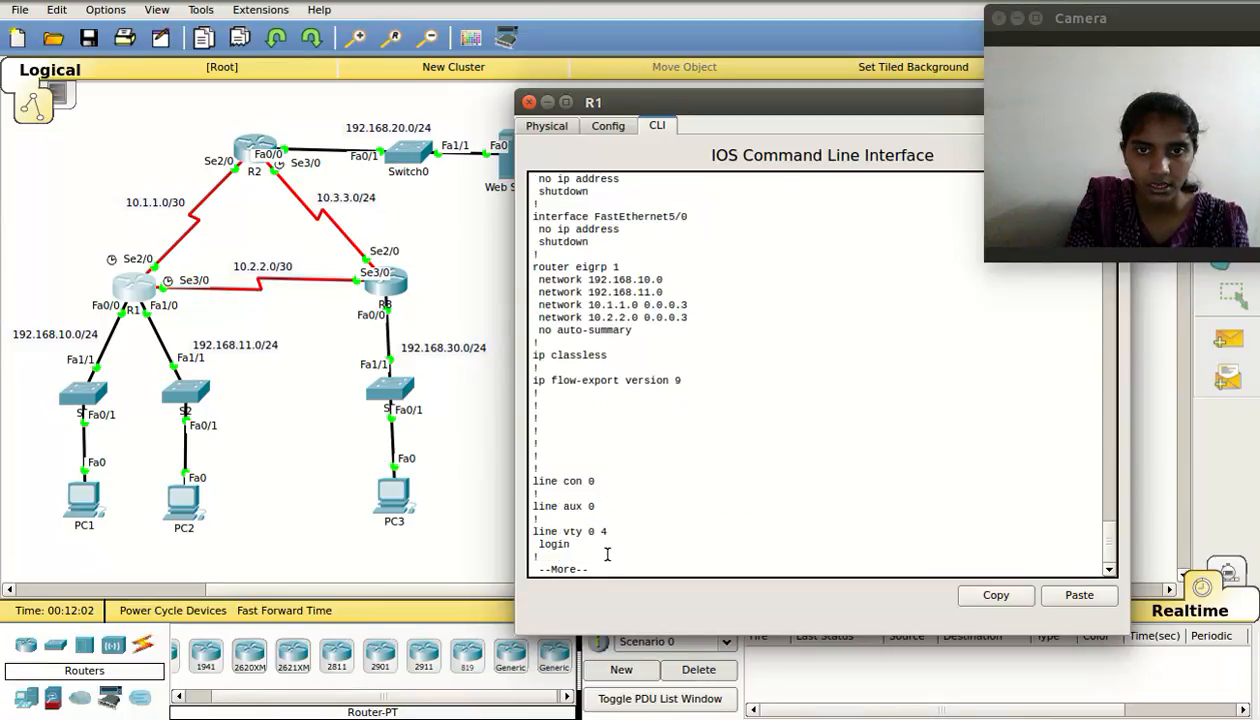
key(space)
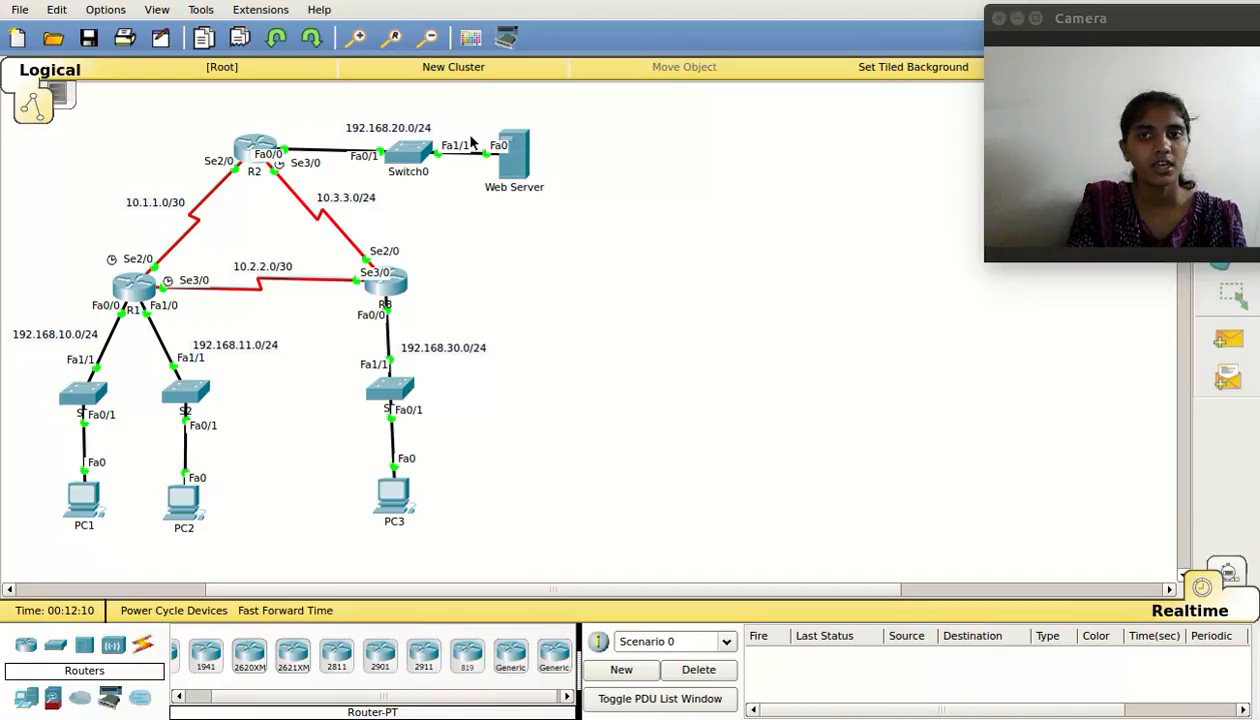
Open the command line of router R2 and enter privileged EXEC mode with enable.
click(240, 150)
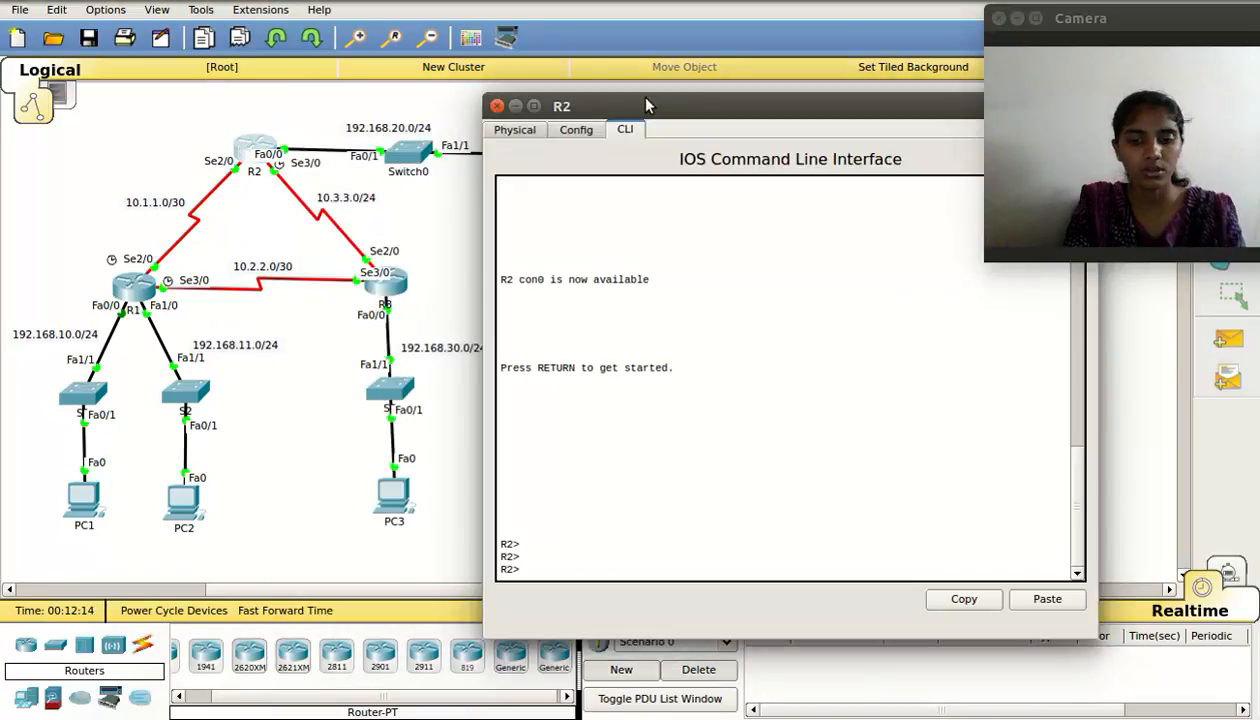
text(en)
key(Return)
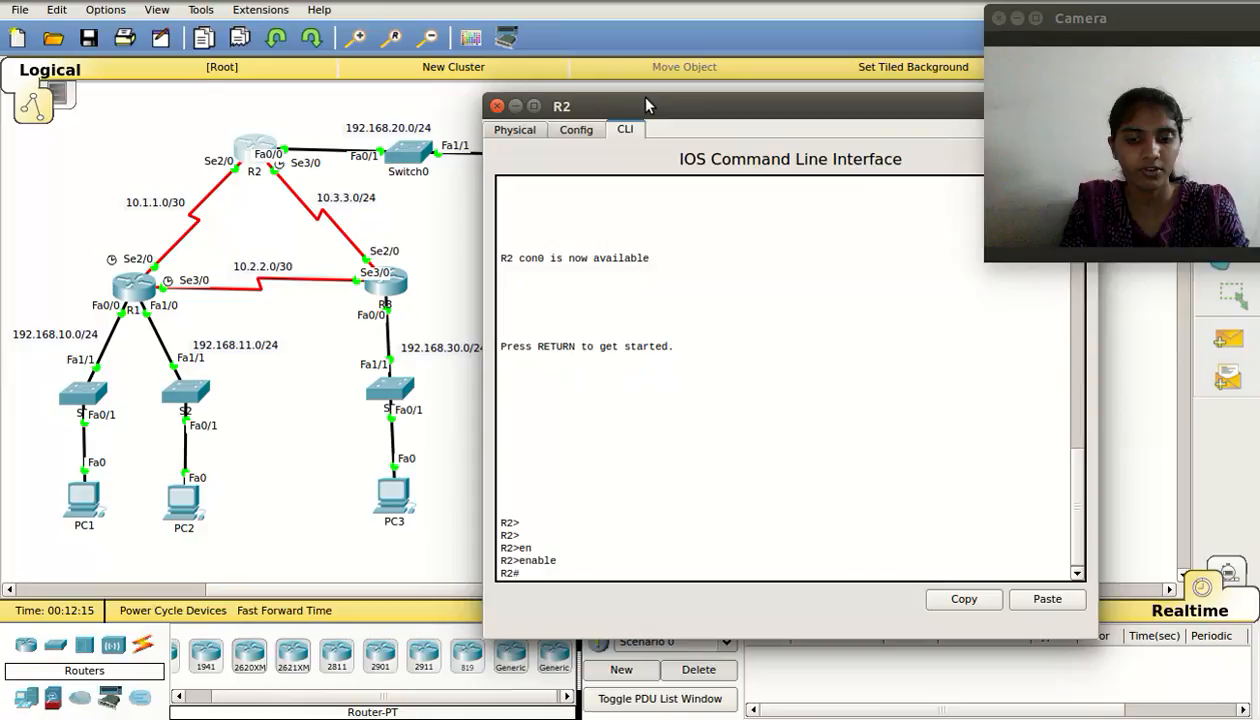
Display the complete running configuration of R2 with show run.
text(show run)
key(Return)
key(space)
key(space)
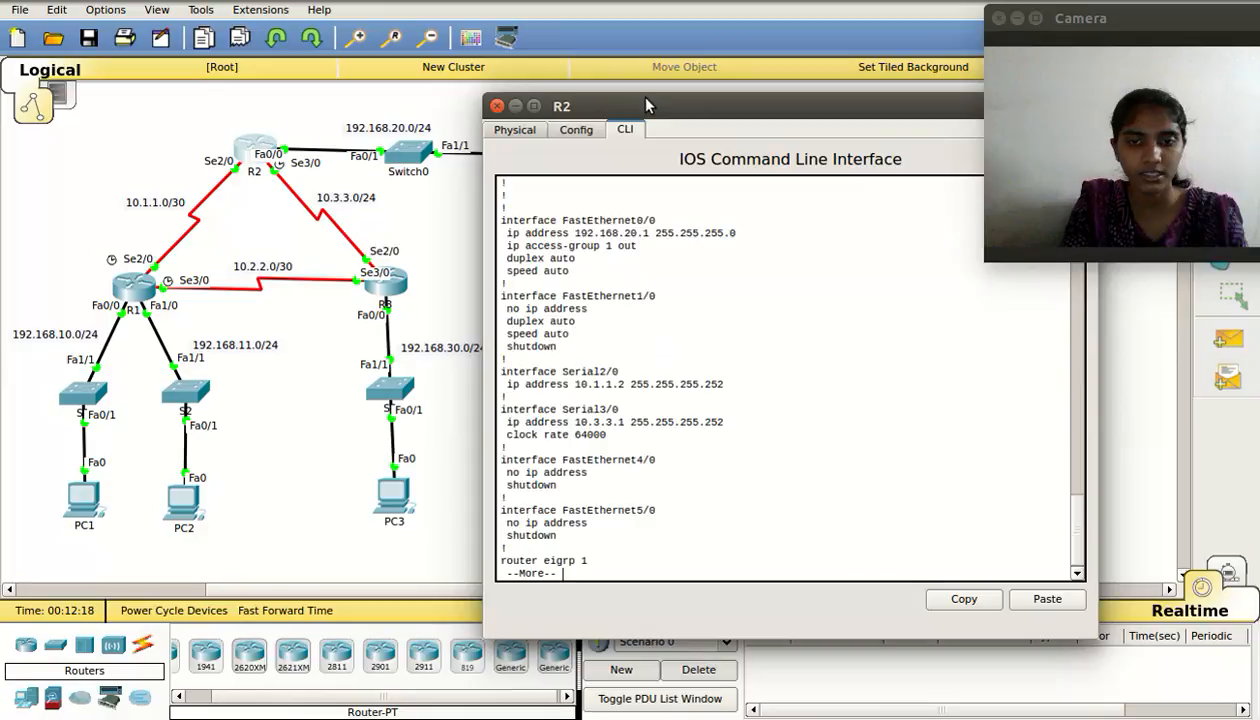
key(space)
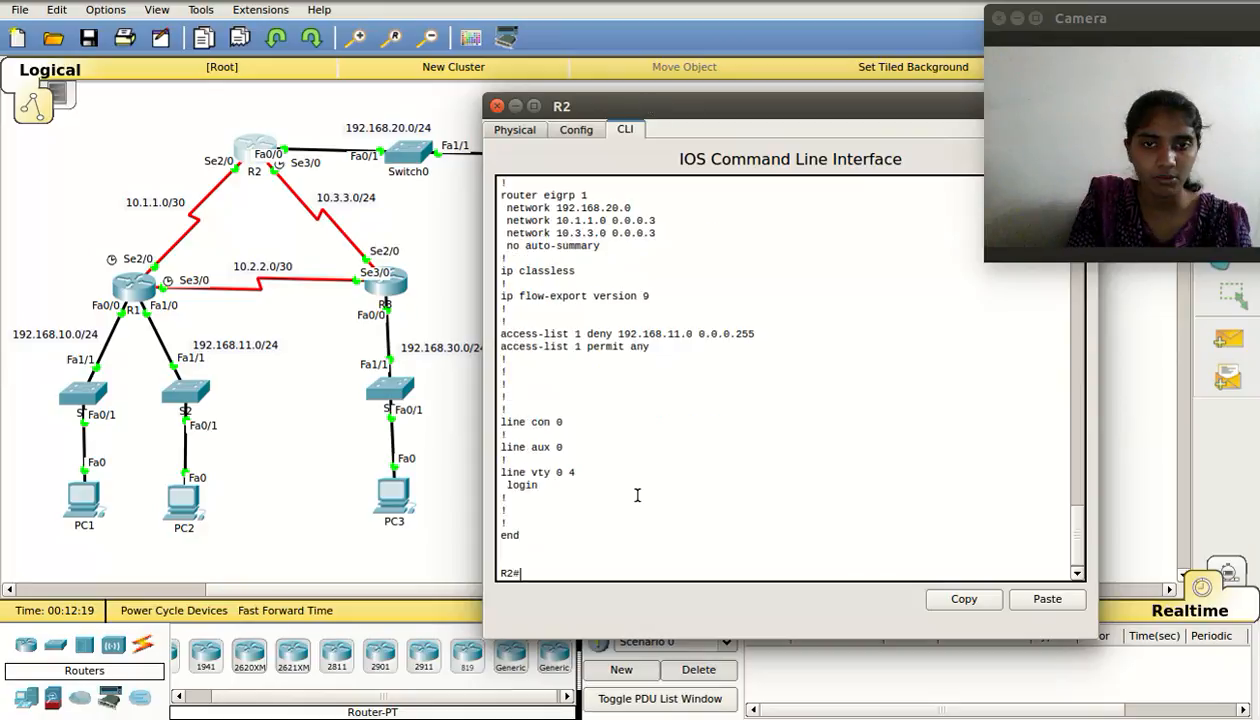
Examine the deny and permit statements of access list 1 in R2's running configuration.
scroll(637, 495, up, 5)
scroll(637, 495, down, 3)
drag(501, 392, 659, 405)
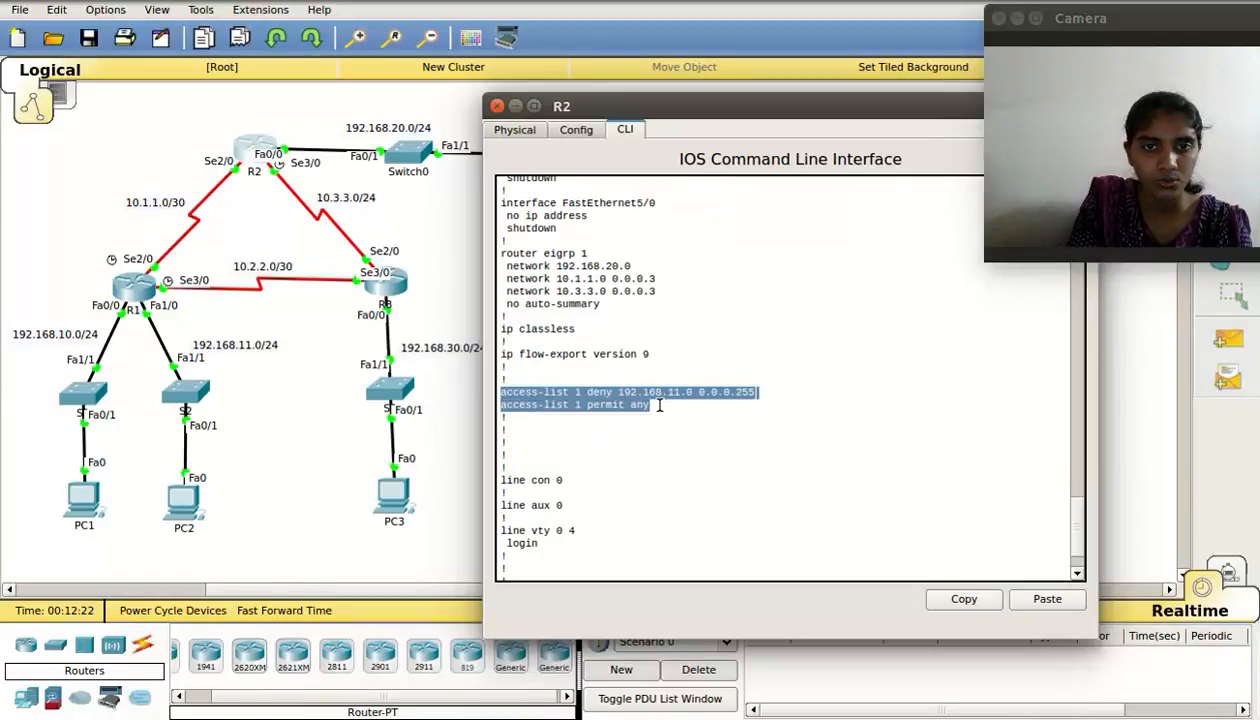
click(574, 392)
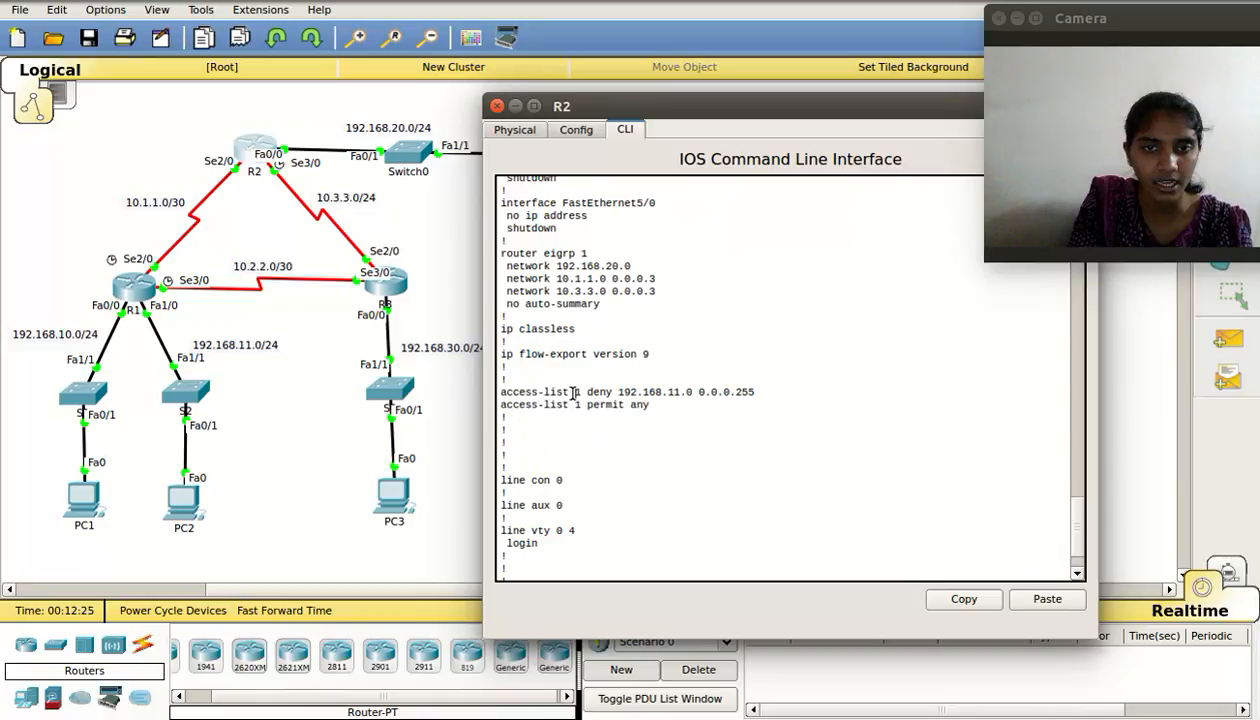
drag(574, 393, 583, 393)
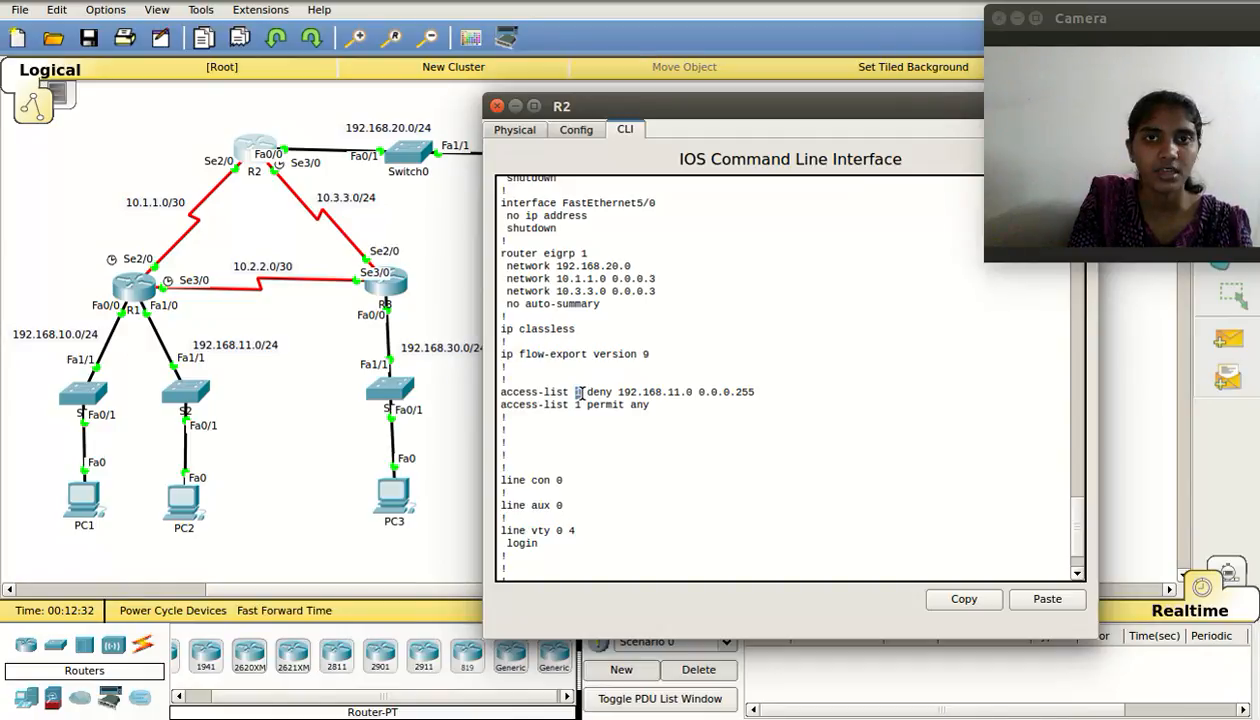
drag(588, 392, 614, 393)
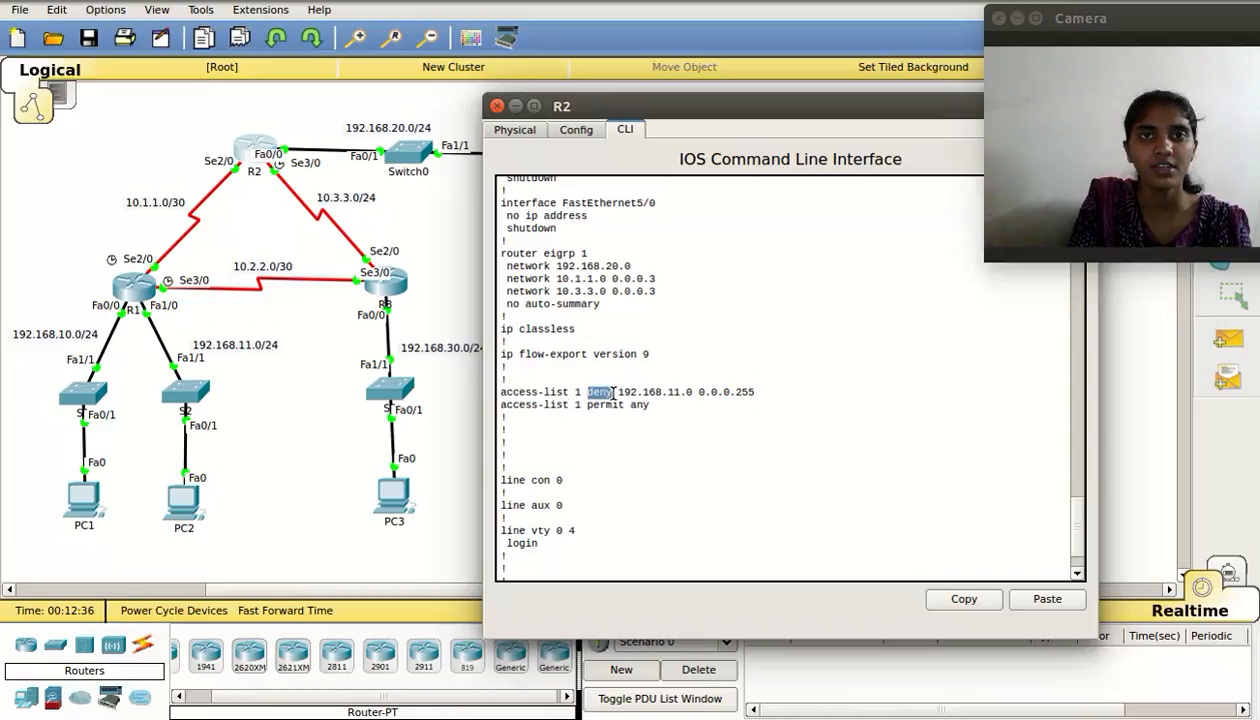
click(613, 393)
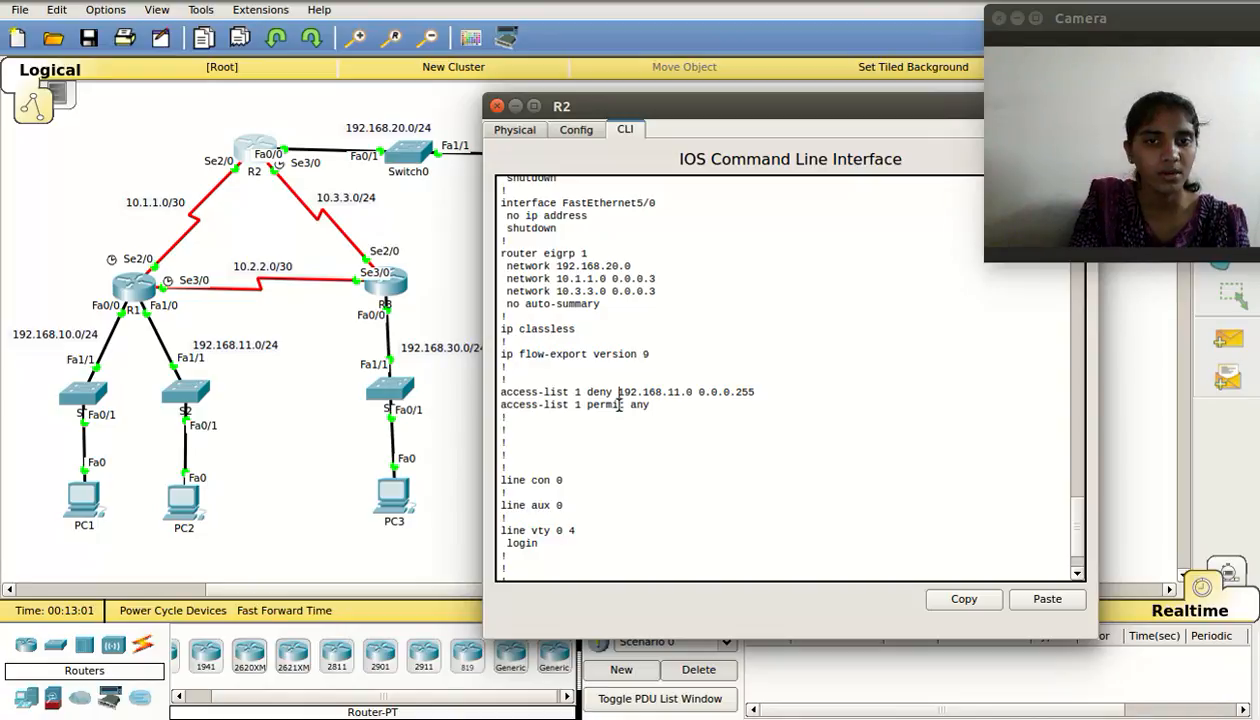
click(659, 406)
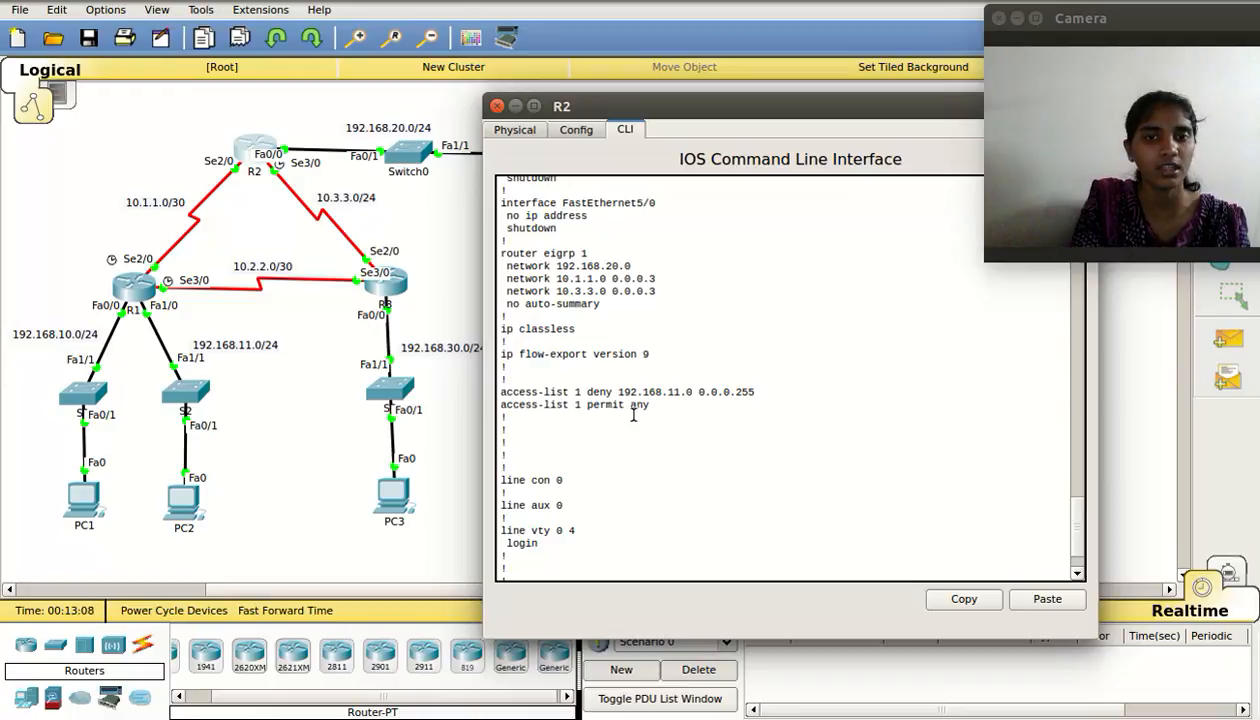
Examine how the access group is applied to interface FastEthernet0/0 in R2's configuration, including its list number and direction.
scroll(633, 415, down, 2)
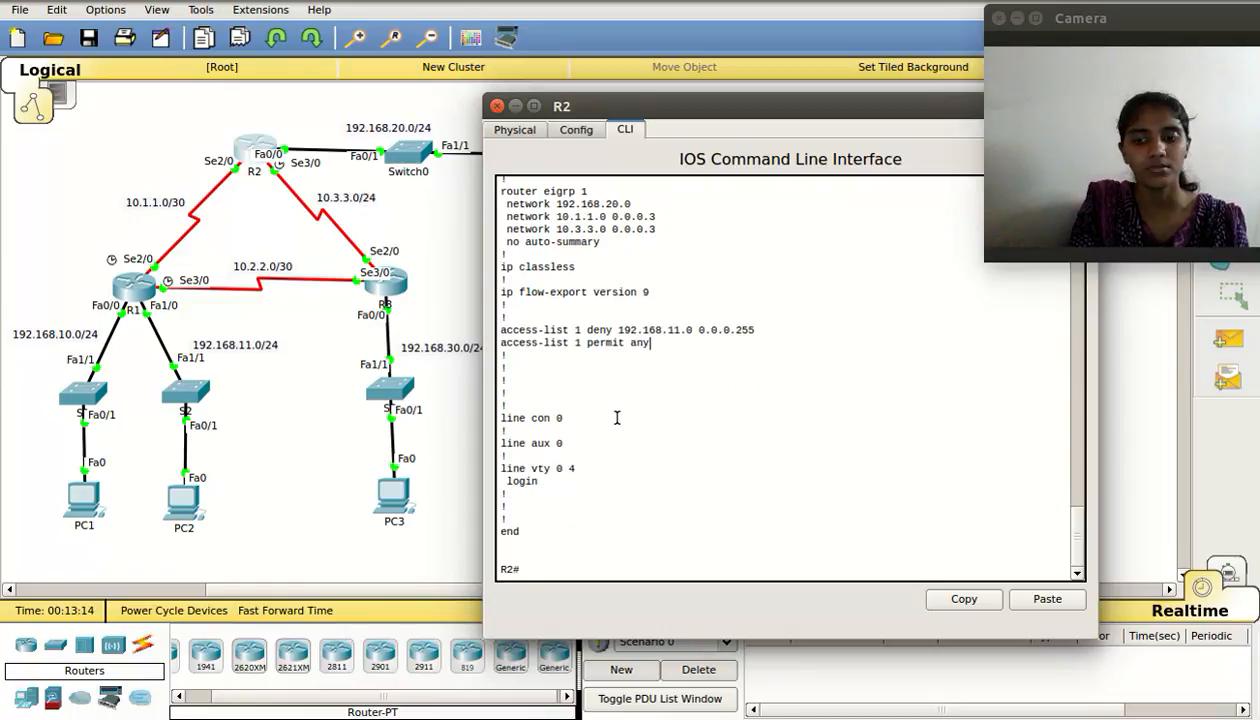
scroll(617, 418, up, 3)
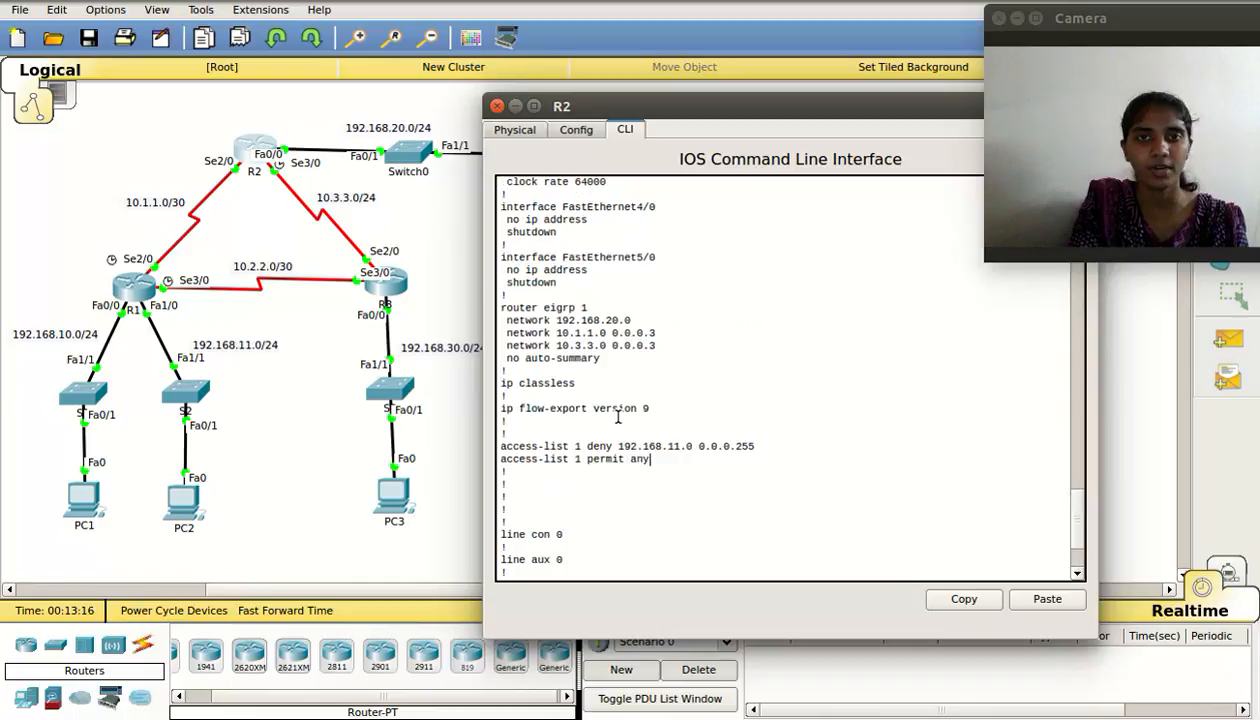
scroll(618, 418, up, 9)
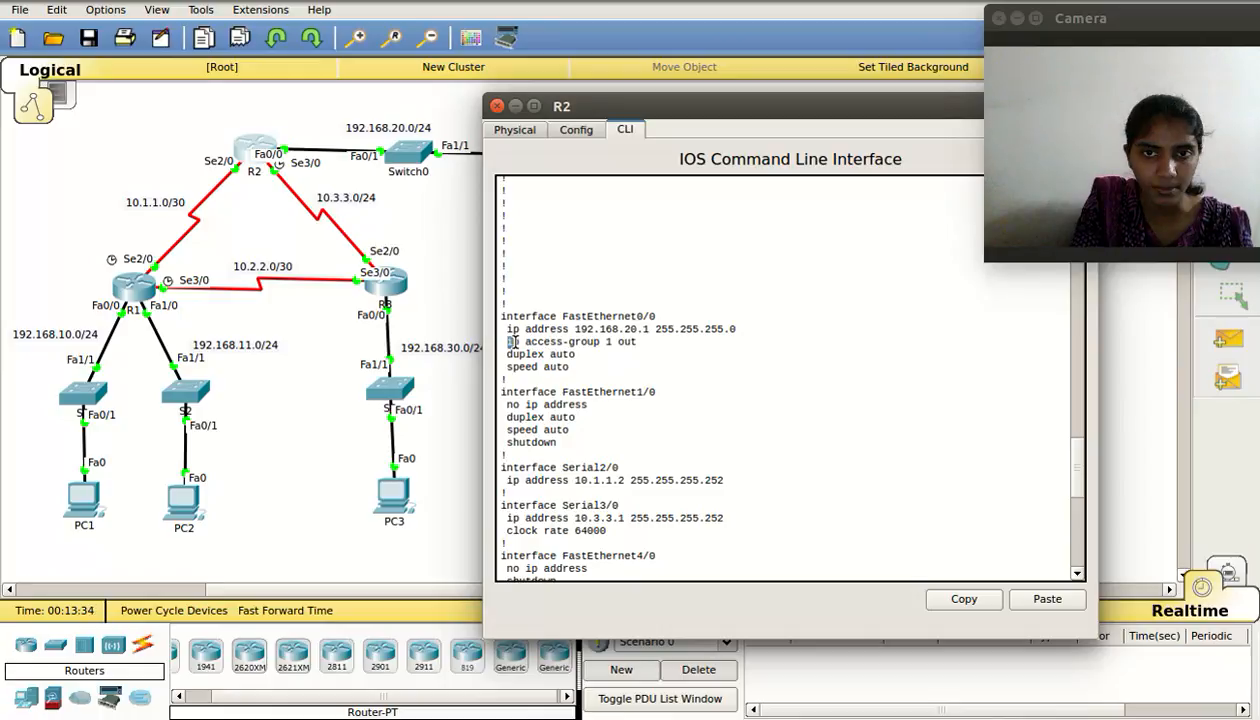
drag(524, 341, 603, 342)
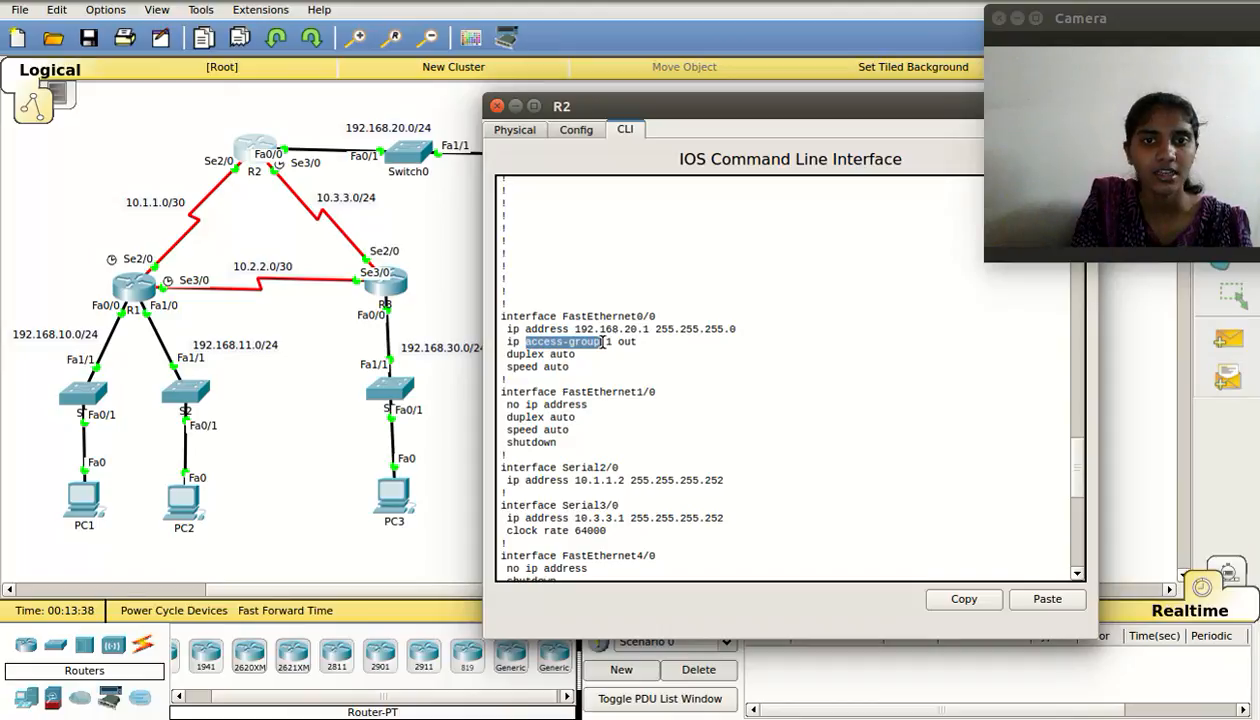
click(612, 342)
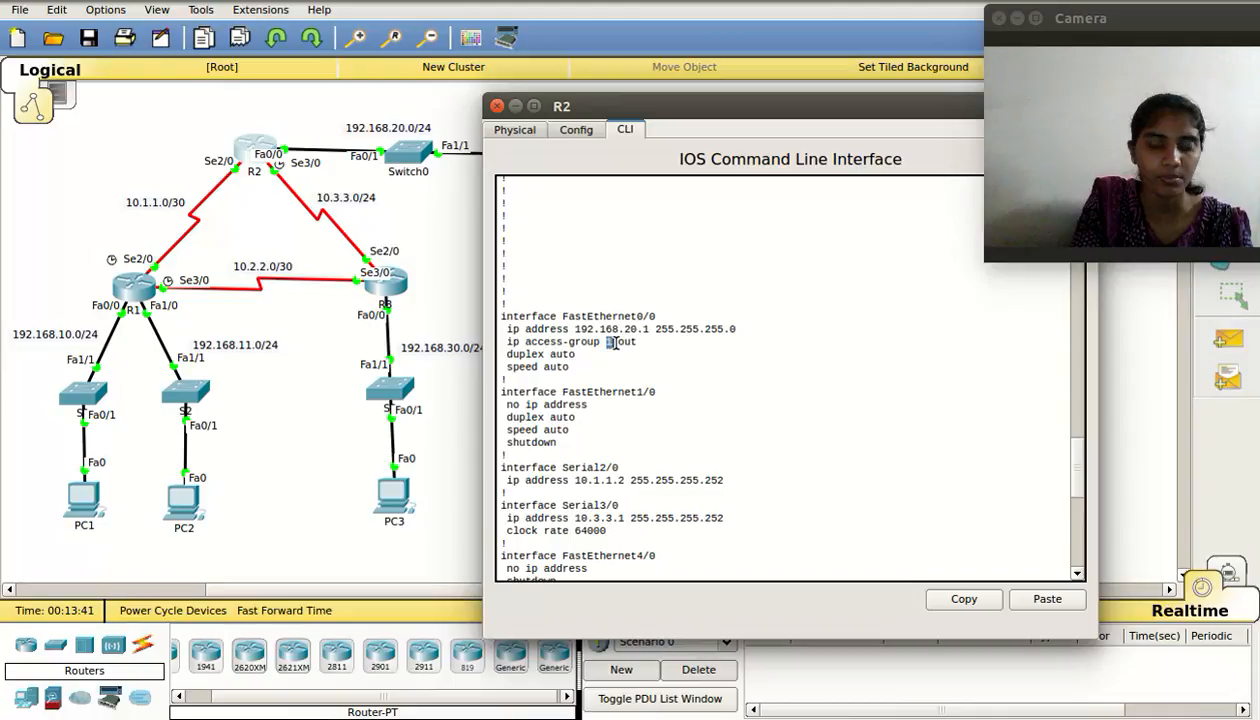
drag(616, 343, 645, 341)
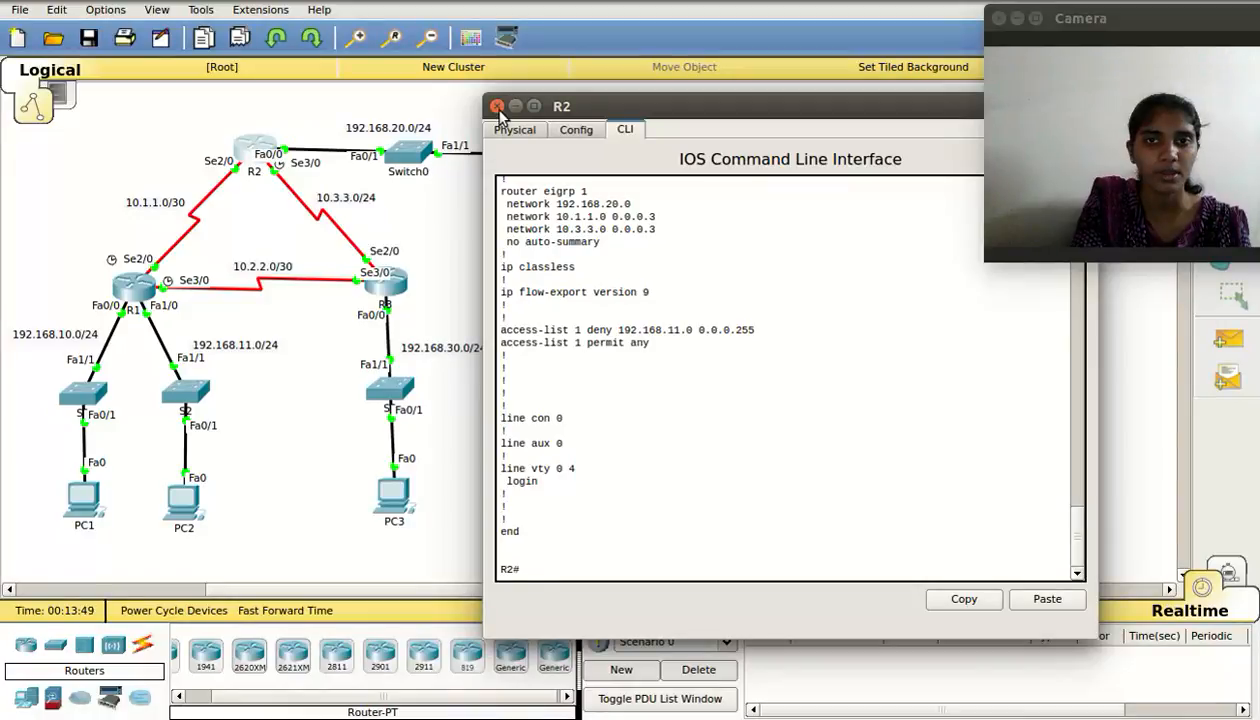
Close R2's window, open the command line of router R3 in privileged EXEC mode and display its configuration with show running-config.
click(497, 106)
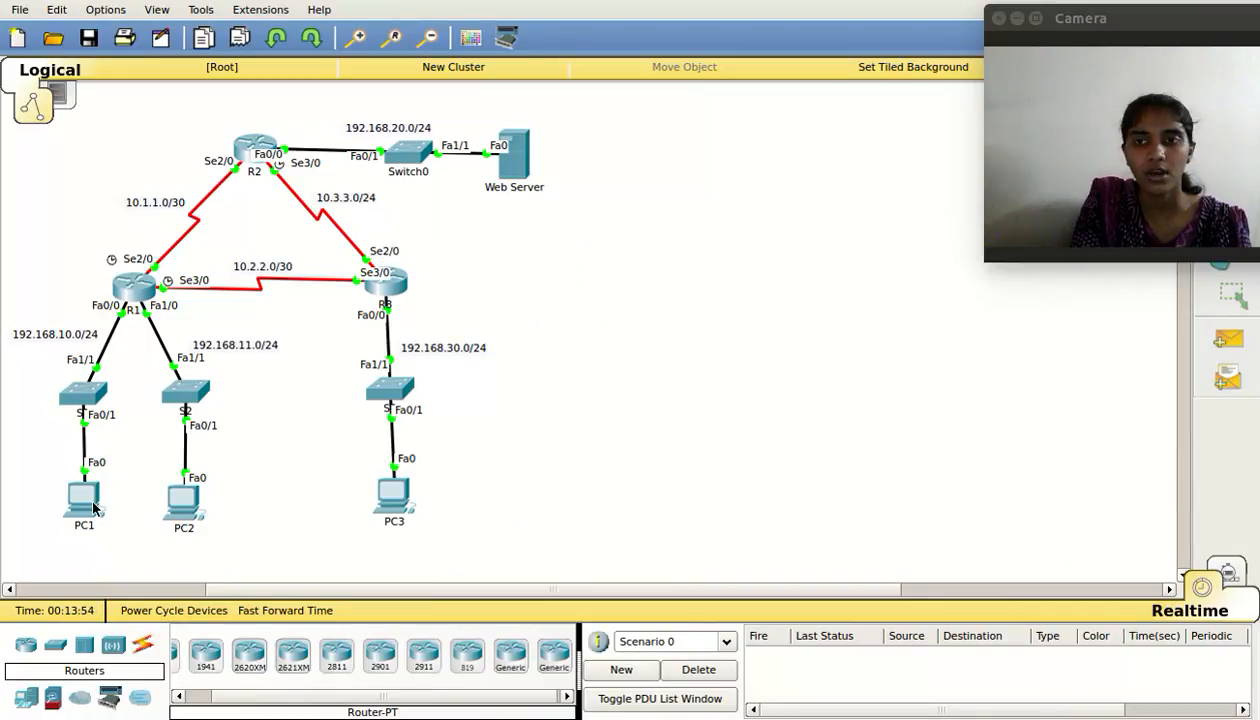
click(372, 290)
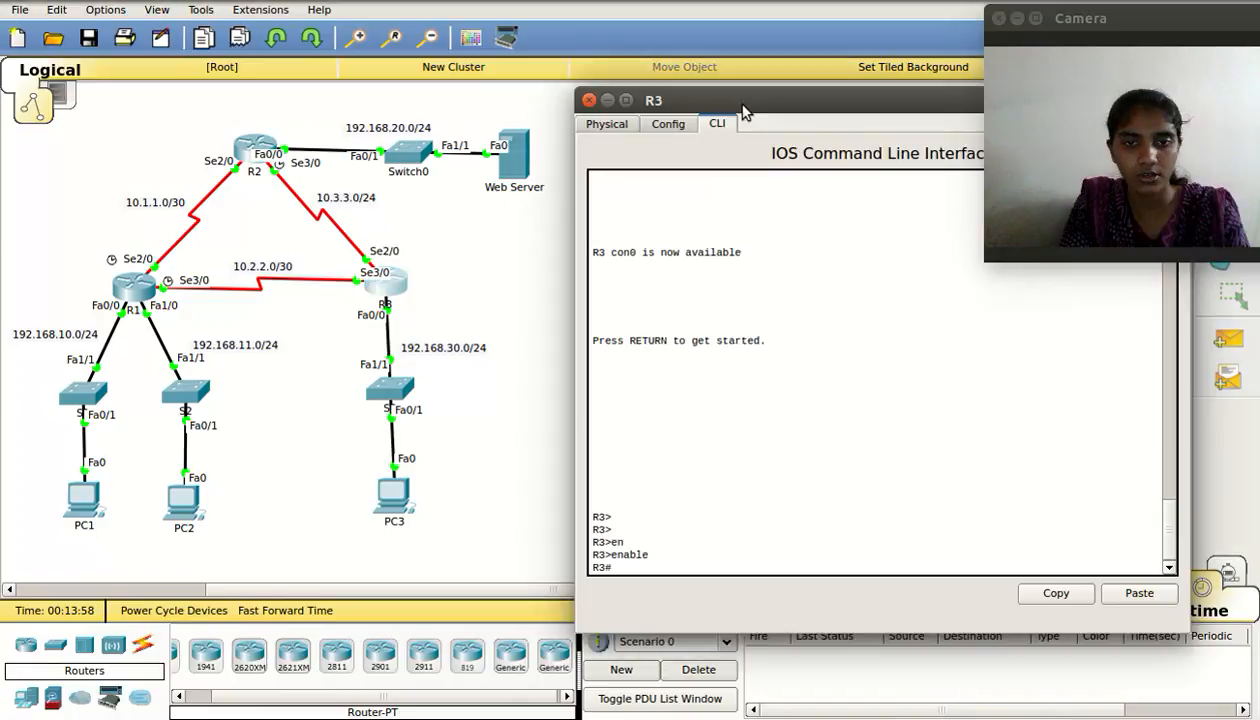
text(sh)
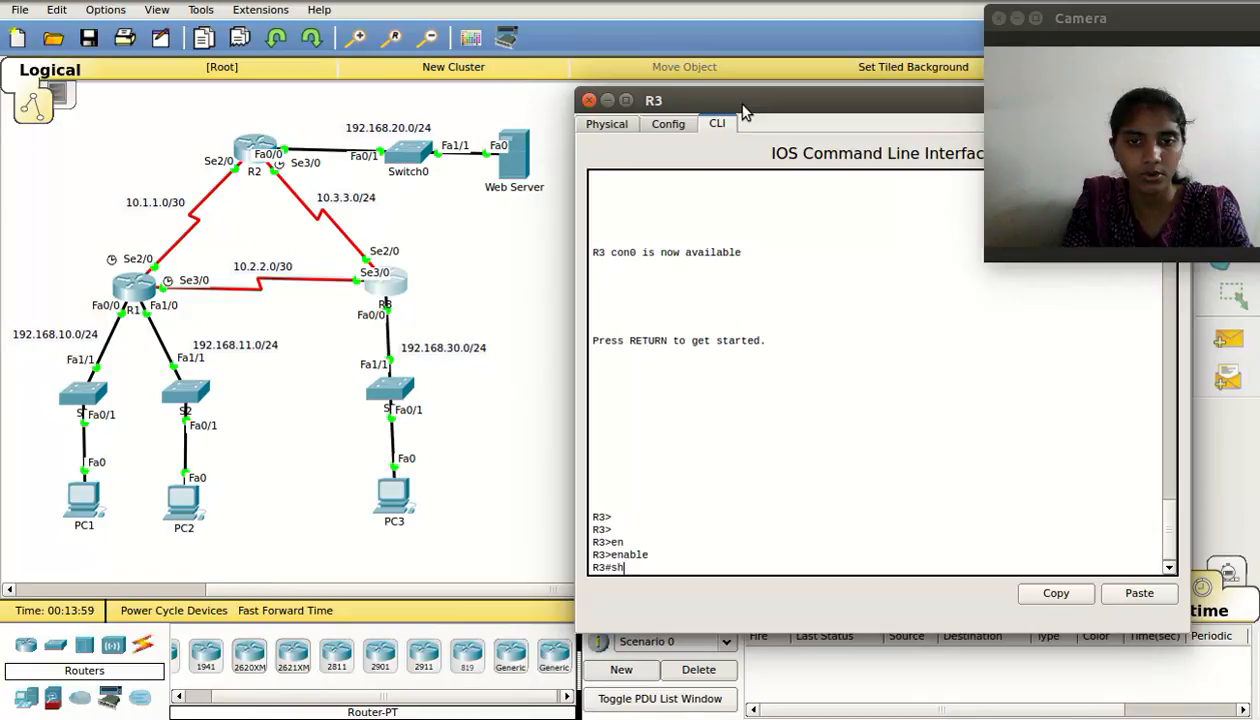
key(Tab)
text(ru)
key(Tab)
key(Return)
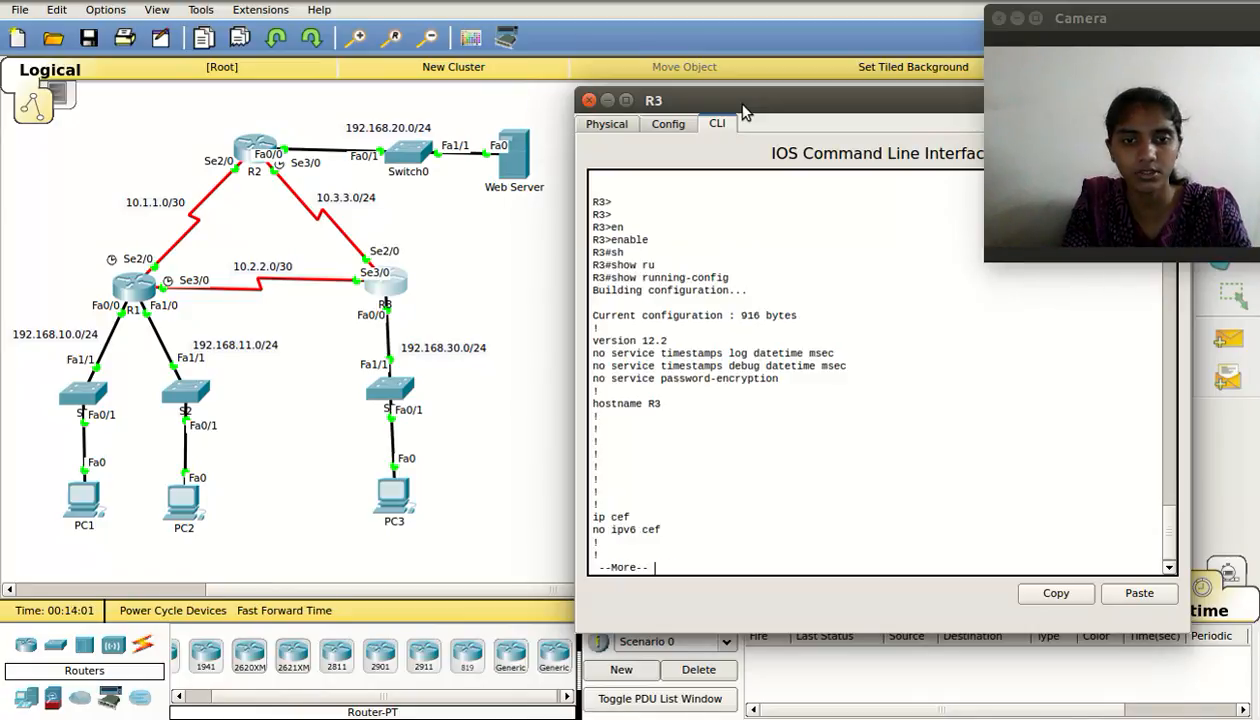
key(space)
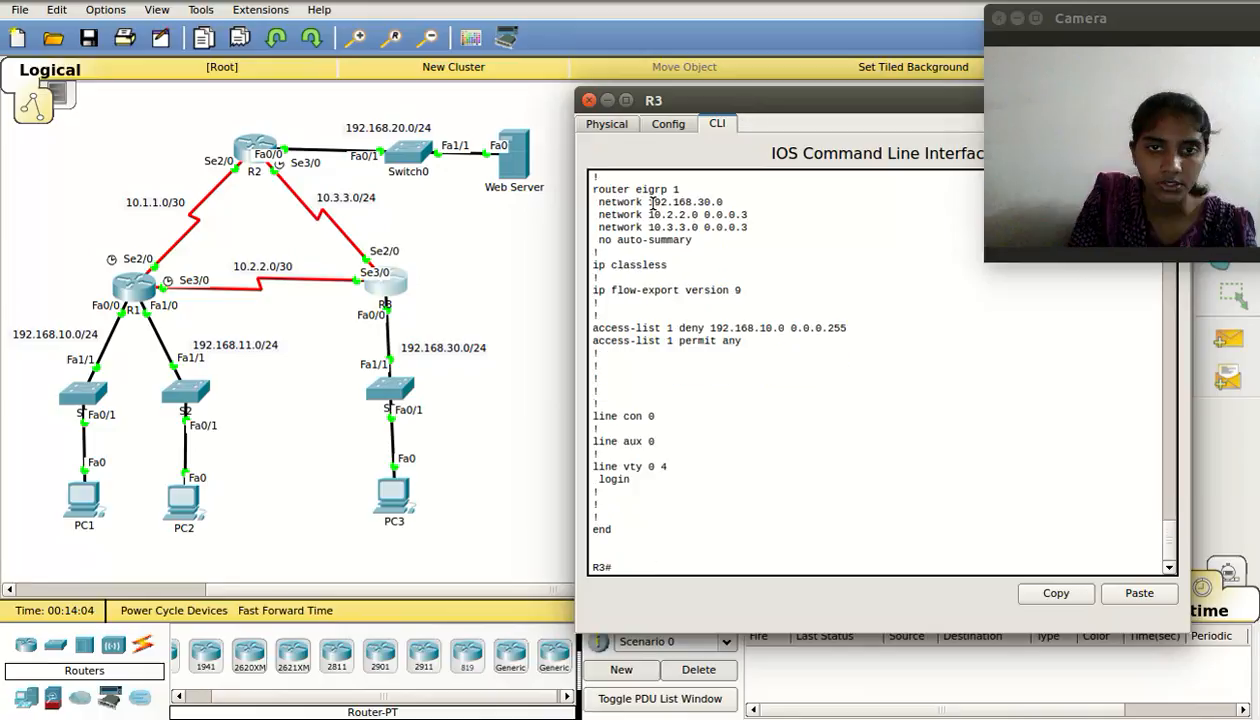
Examine the deny and permit statements of access list 1 in R3's running configuration.
drag(700, 100, 732, 100)
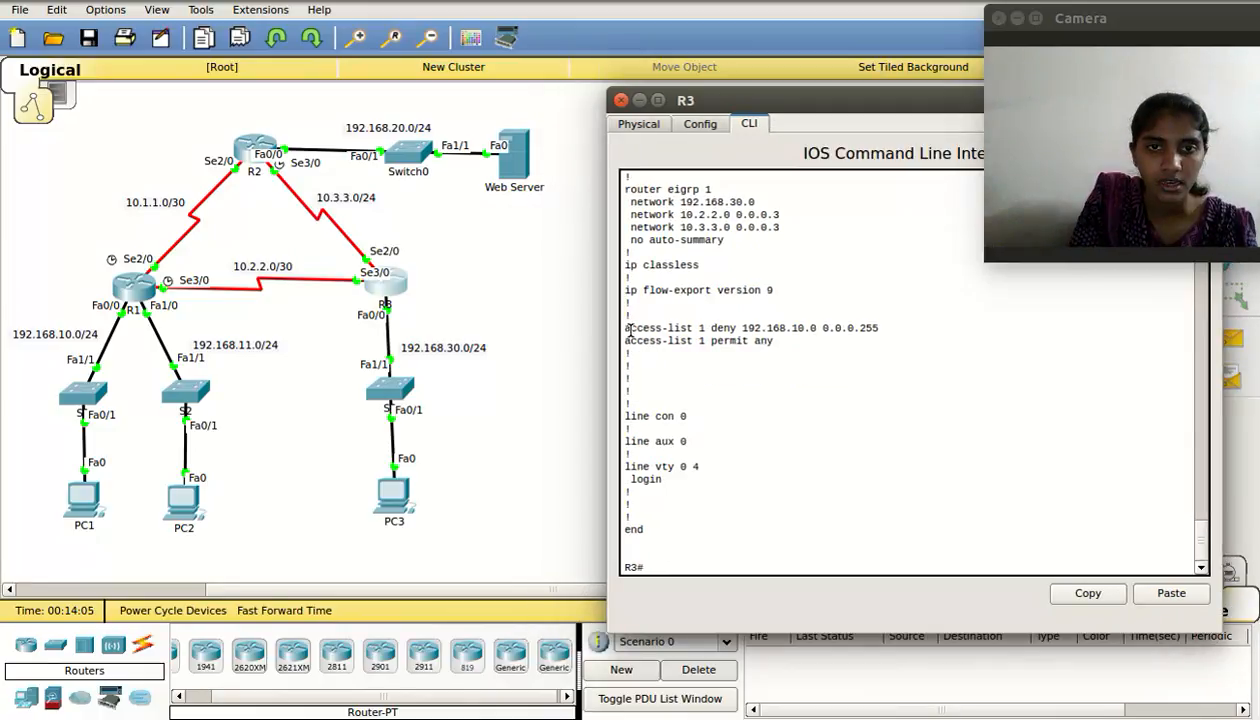
drag(626, 328, 697, 328)
click(698, 329)
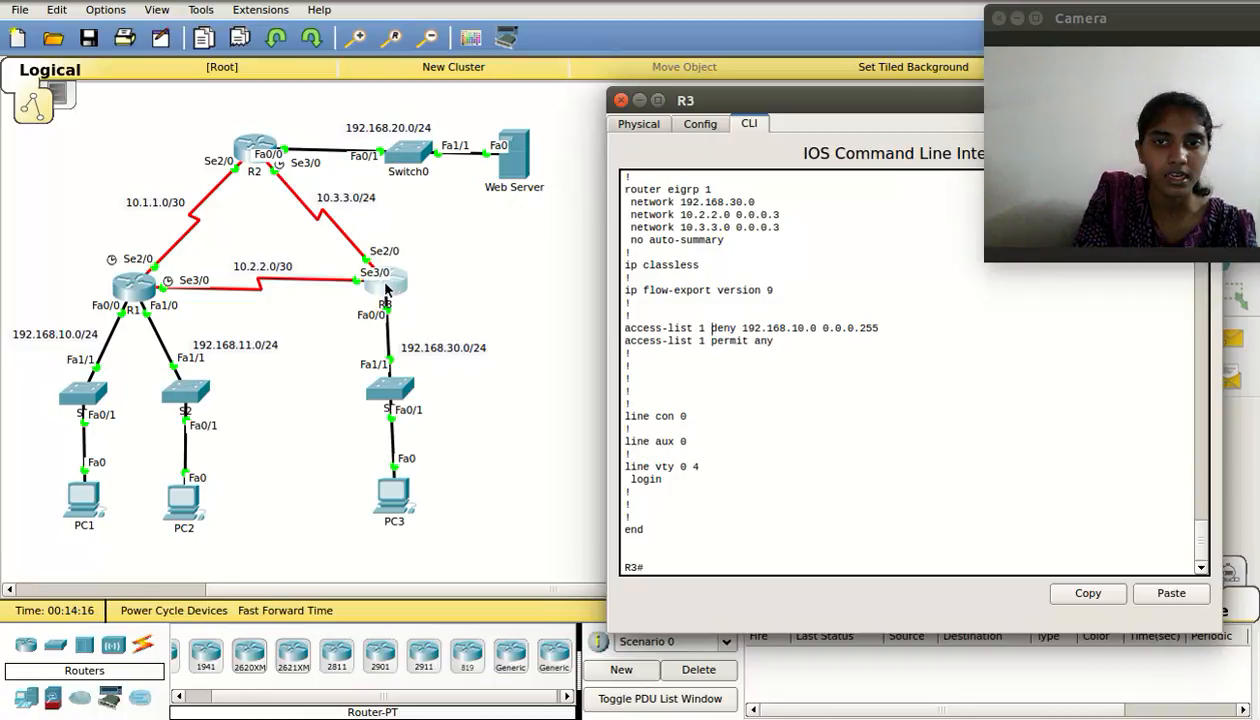
double_click(726, 327)
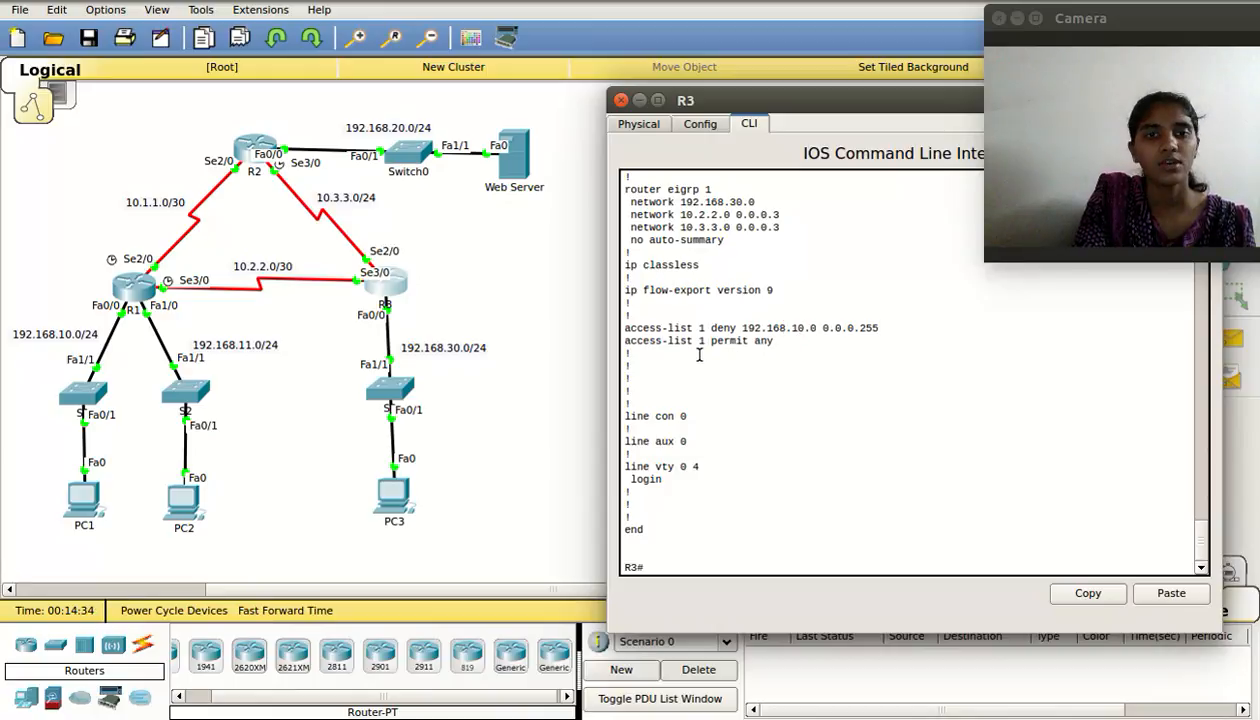
drag(754, 342, 777, 344)
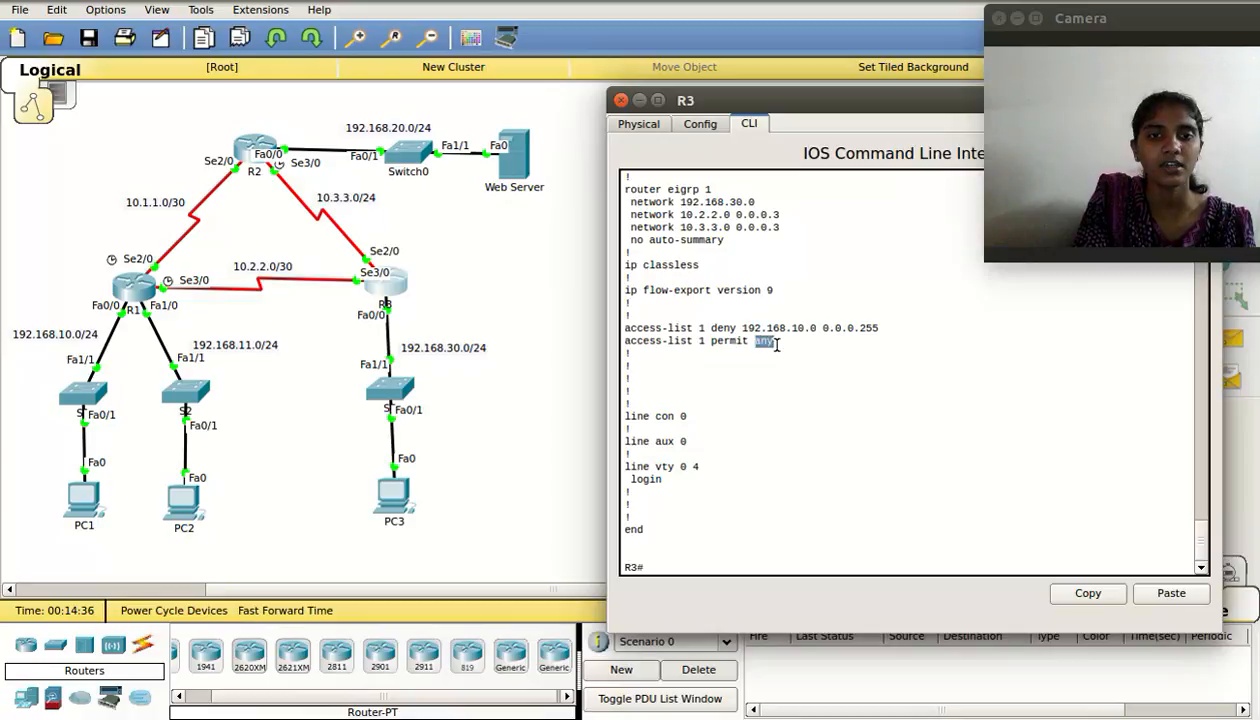
click(644, 347)
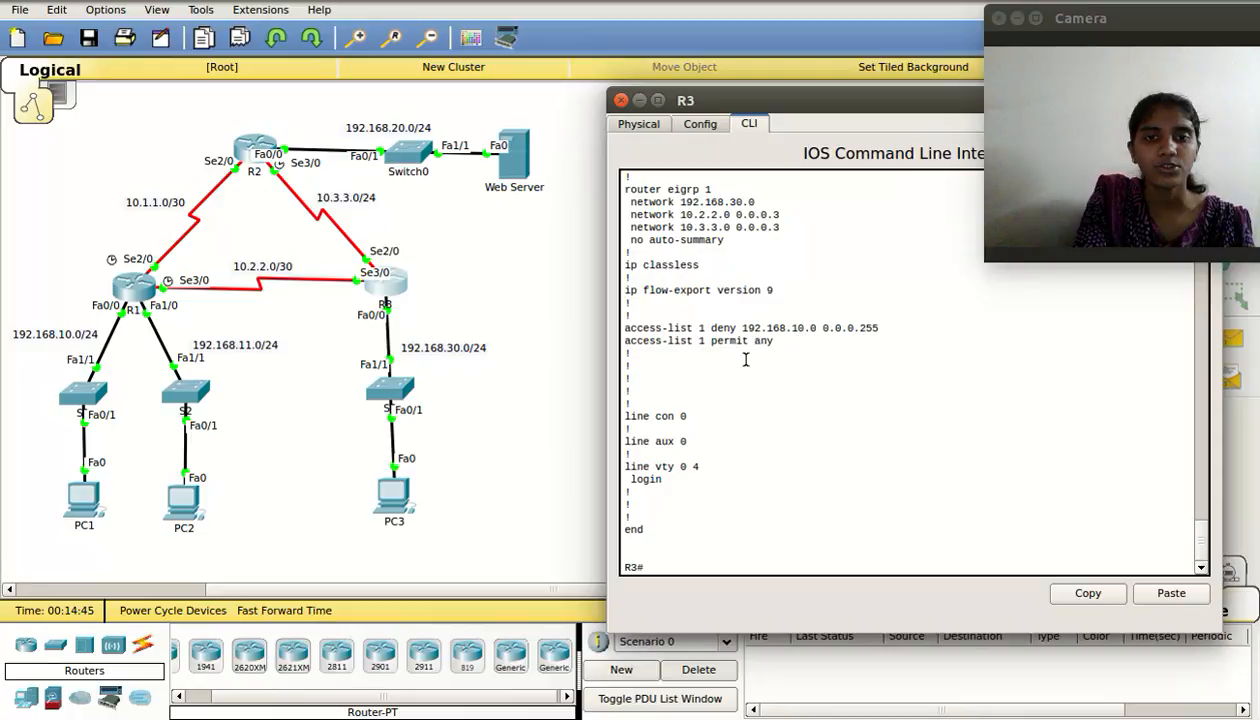
Examine the access group's list number and direction on interface FastEthernet0/0 in R3's configuration, and close the router window.
scroll(680, 398, up, 9)
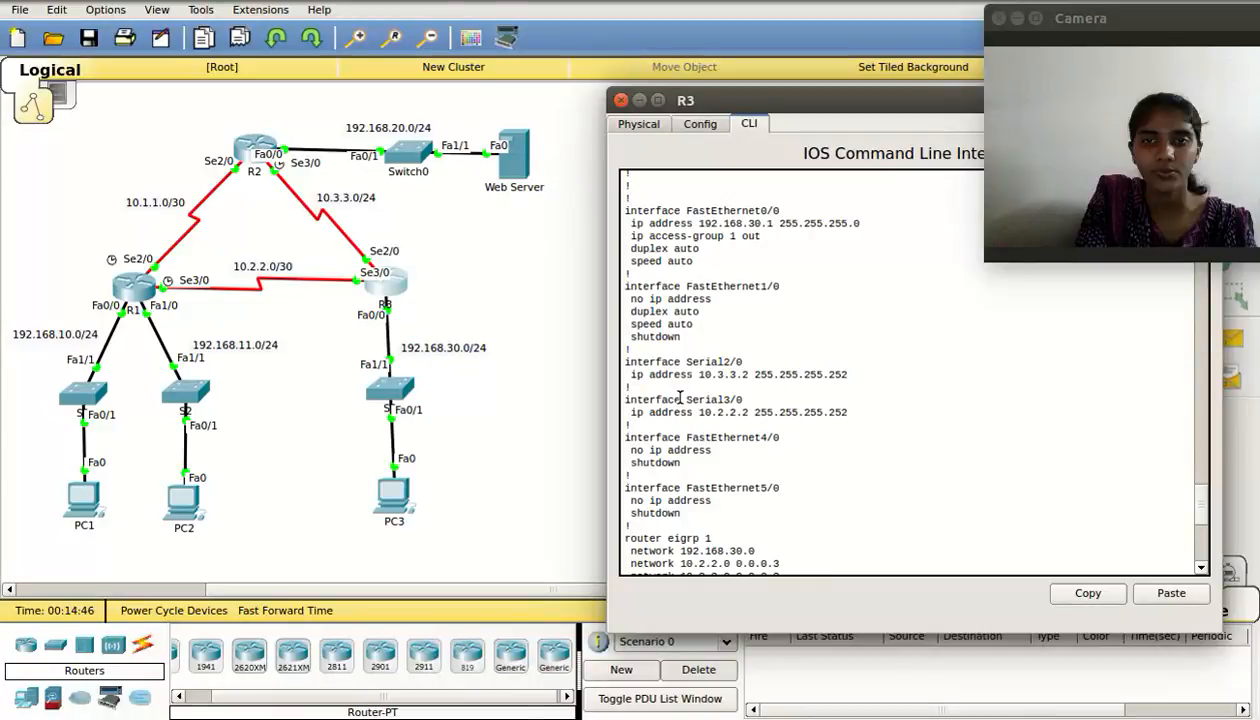
scroll(700, 424, up, 3)
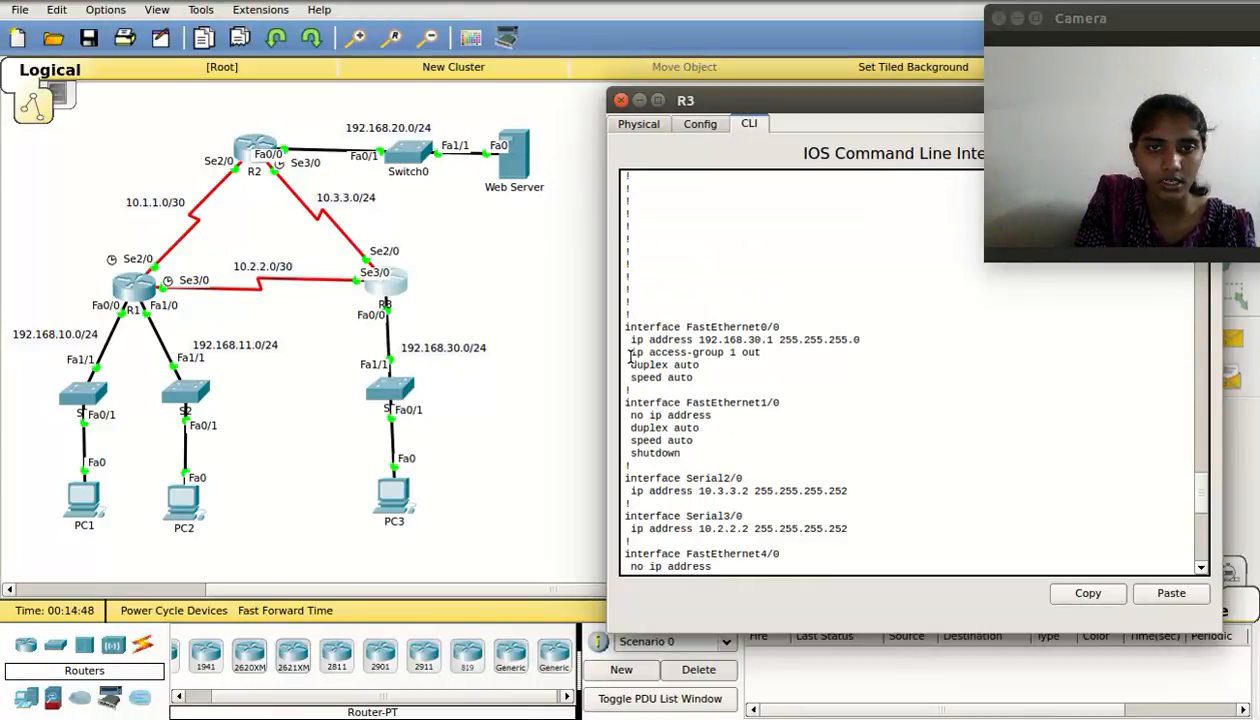
drag(630, 354, 656, 354)
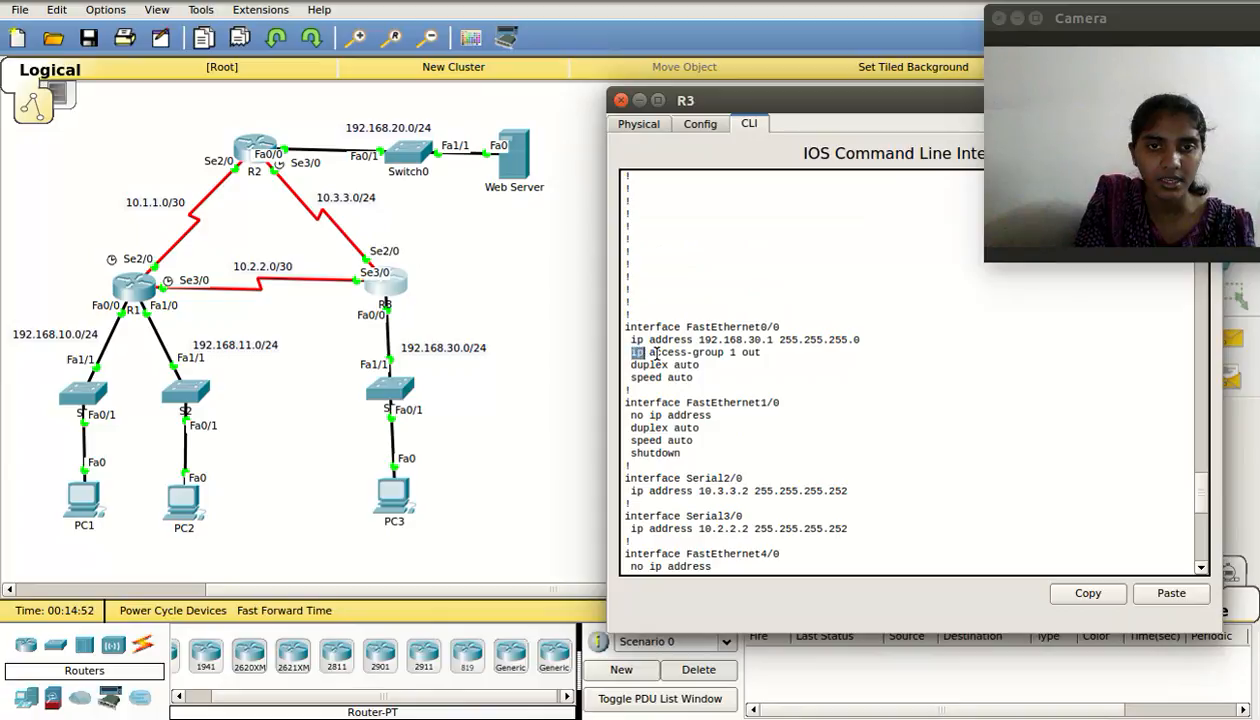
click(653, 354)
drag(741, 353, 784, 352)
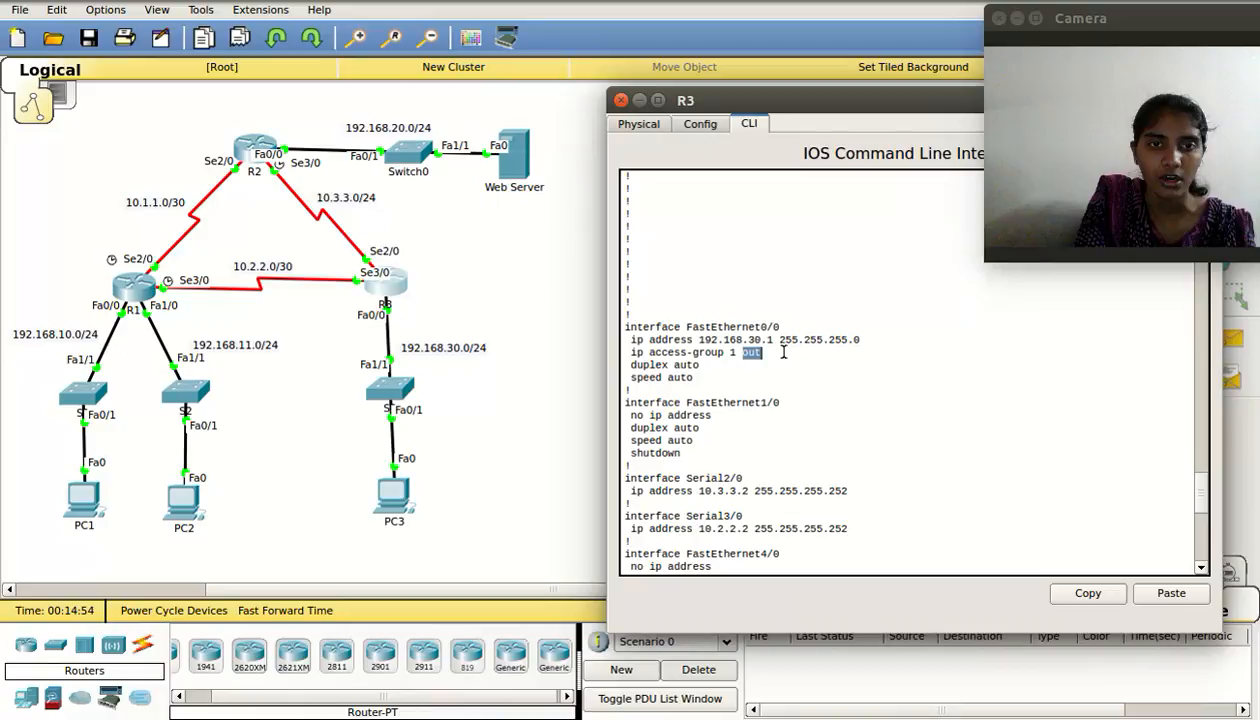
click(621, 100)
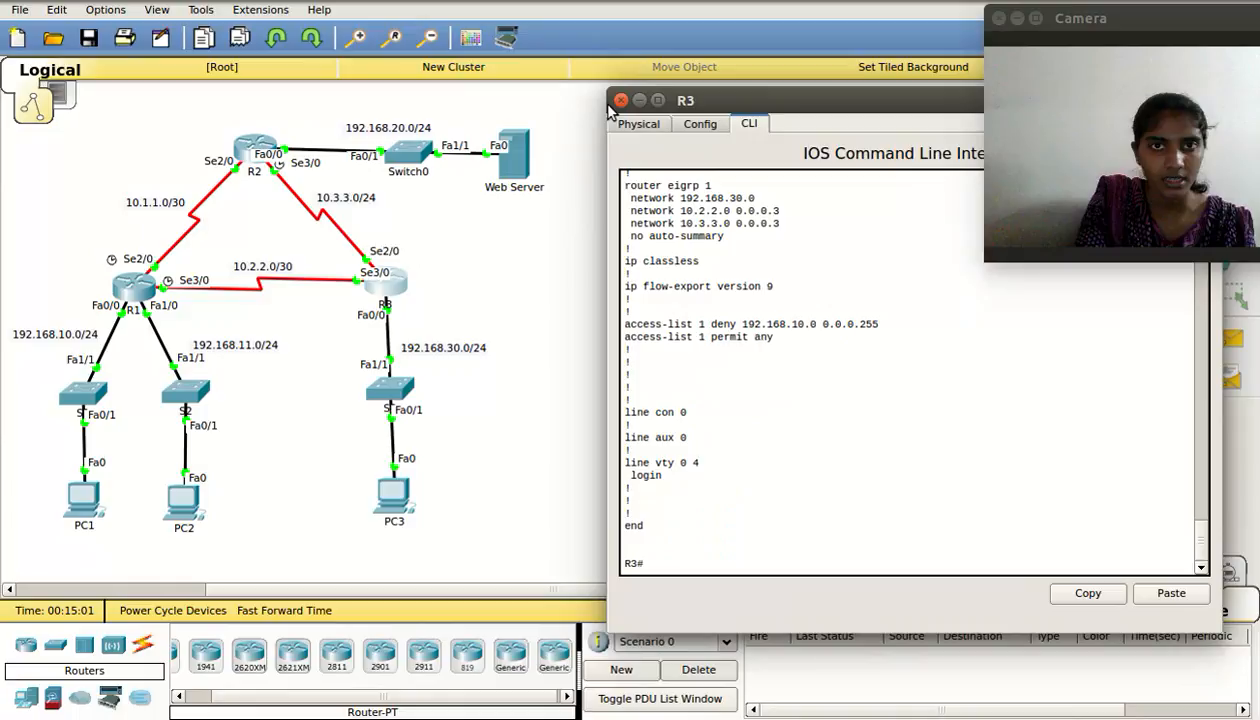
click(620, 100)
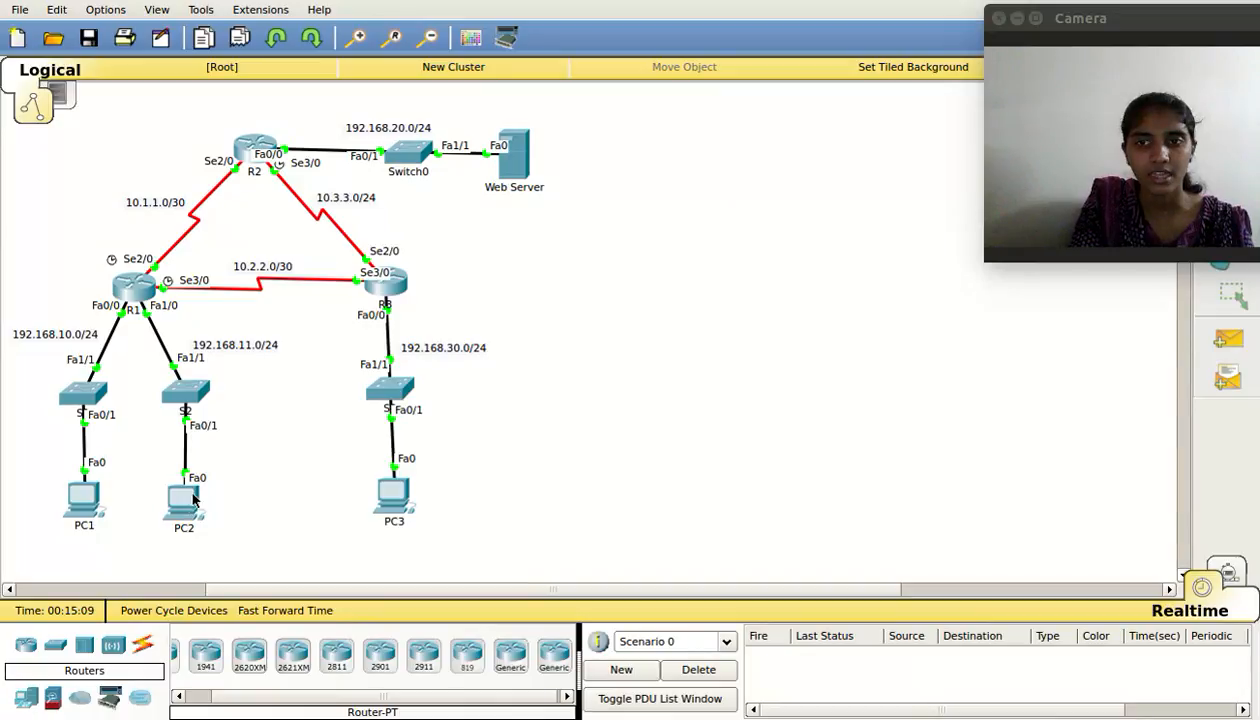
mouse_move(185, 512)
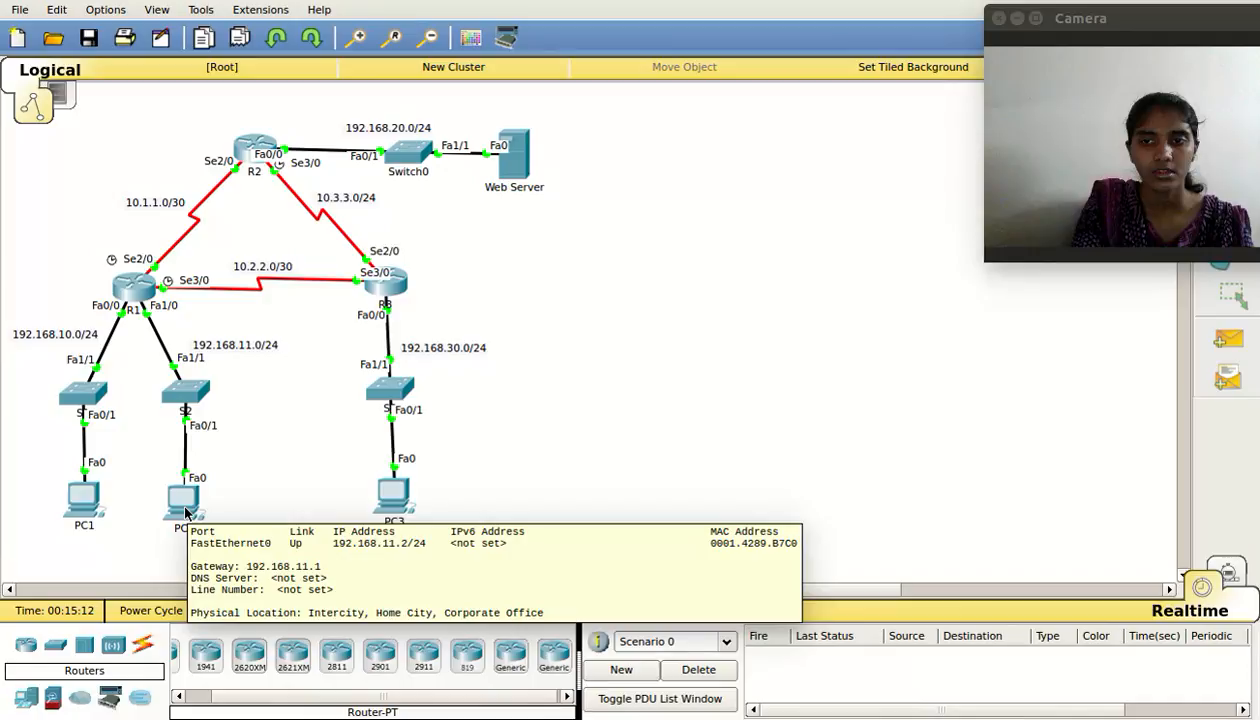
click(185, 512)
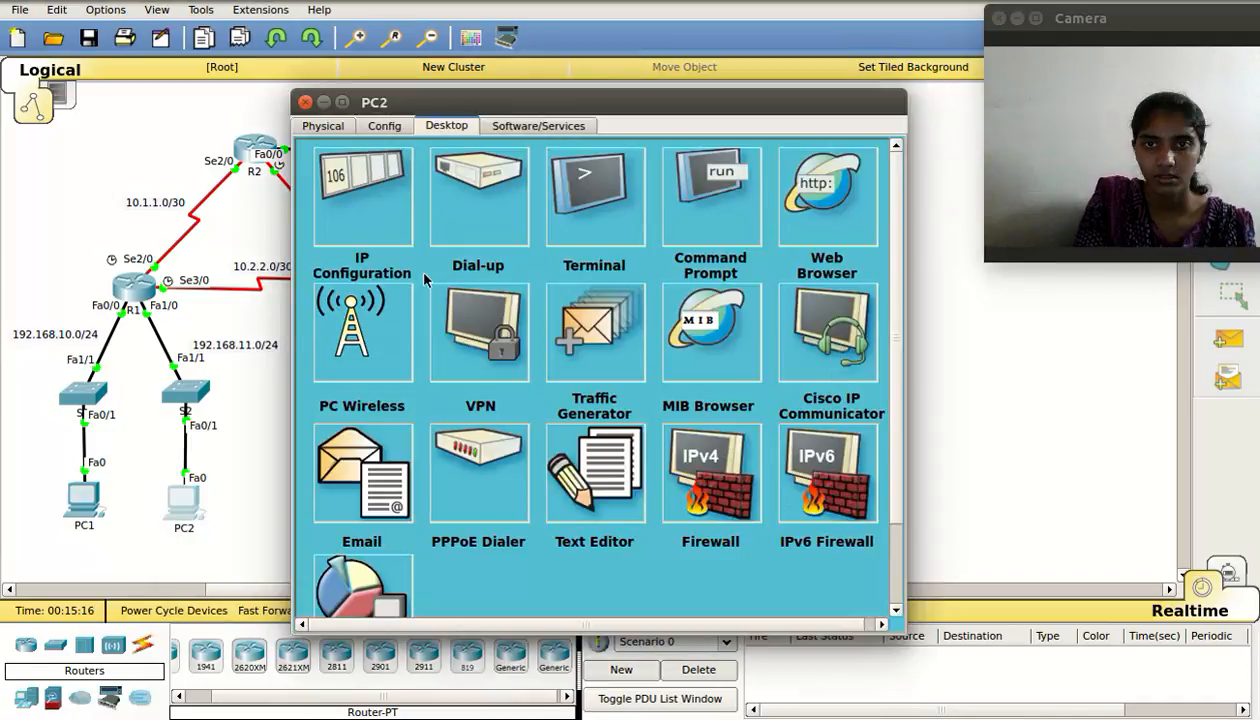
click(305, 102)
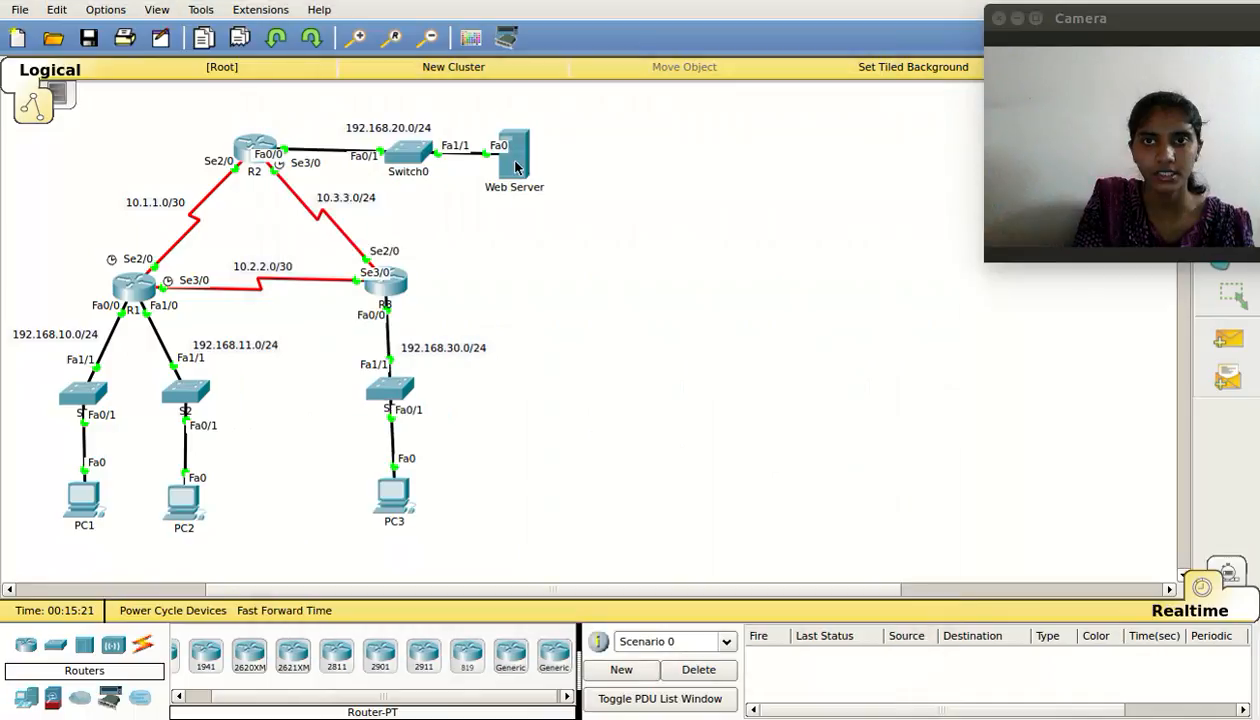
Try to reach the web server at 192.168.20.2 from PC2's web browser, and close the PC2 window.
mouse_move(516, 167)
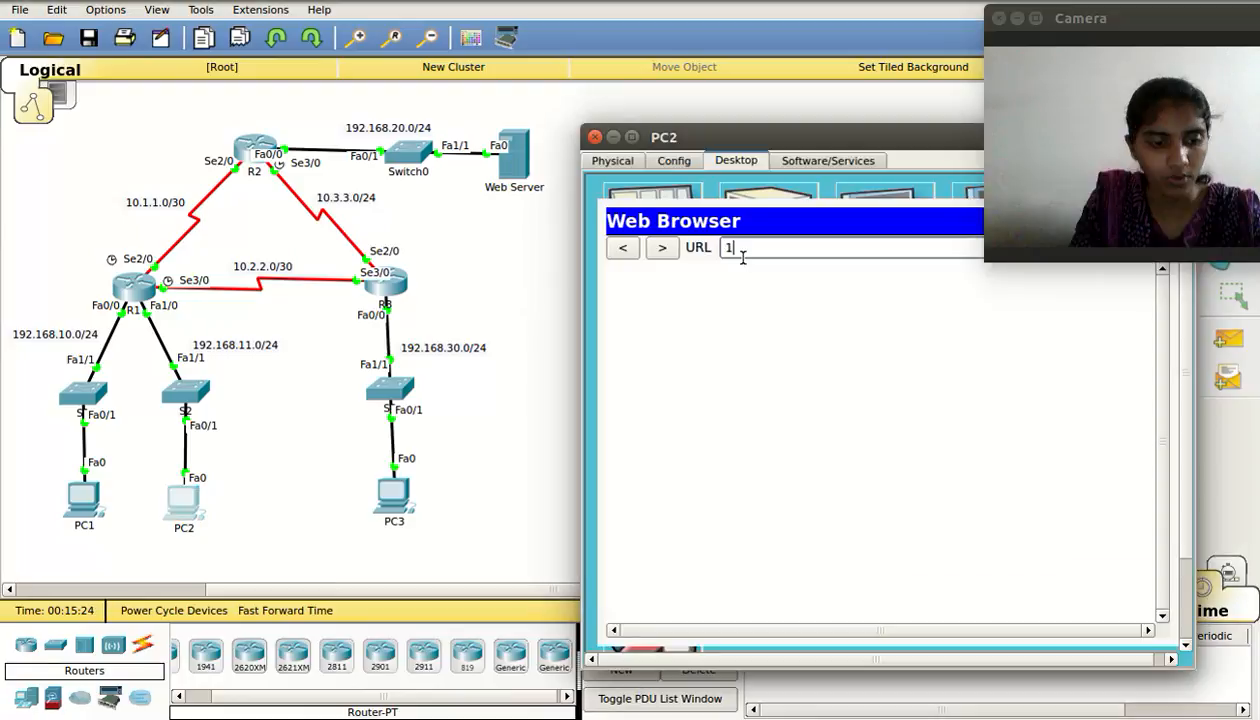
text(92.168.20.2)
key(Return)
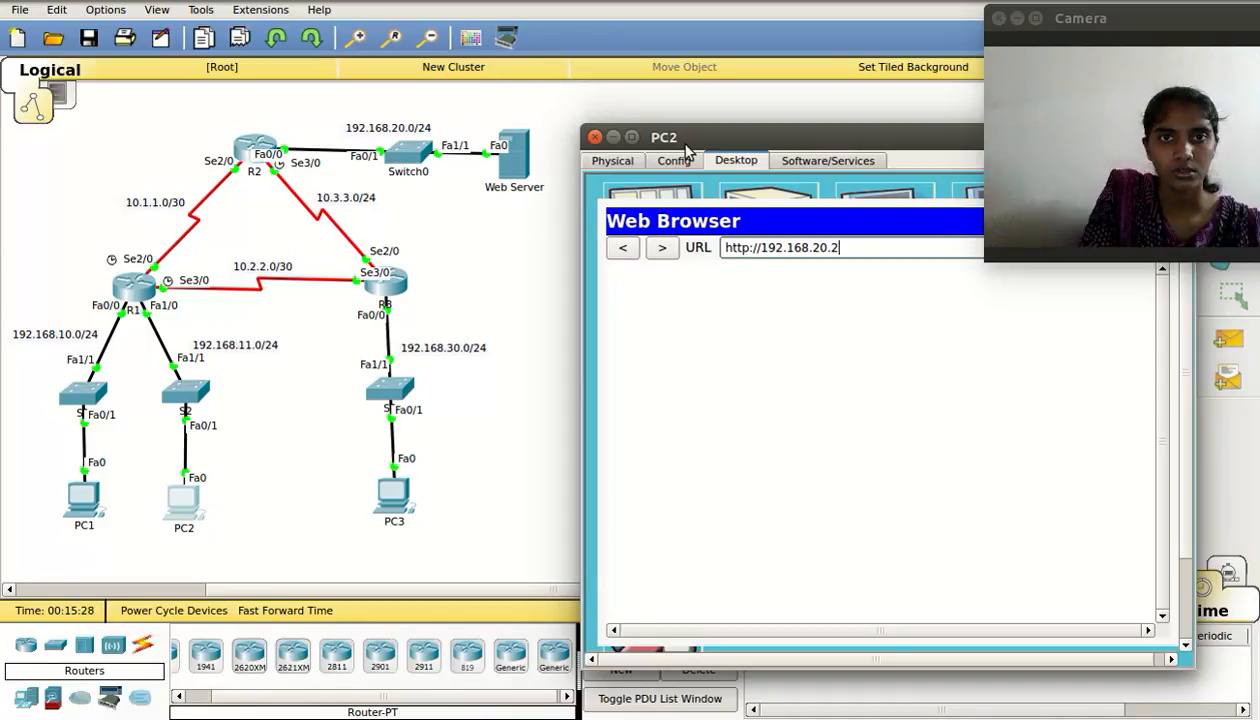
drag(689, 145, 655, 86)
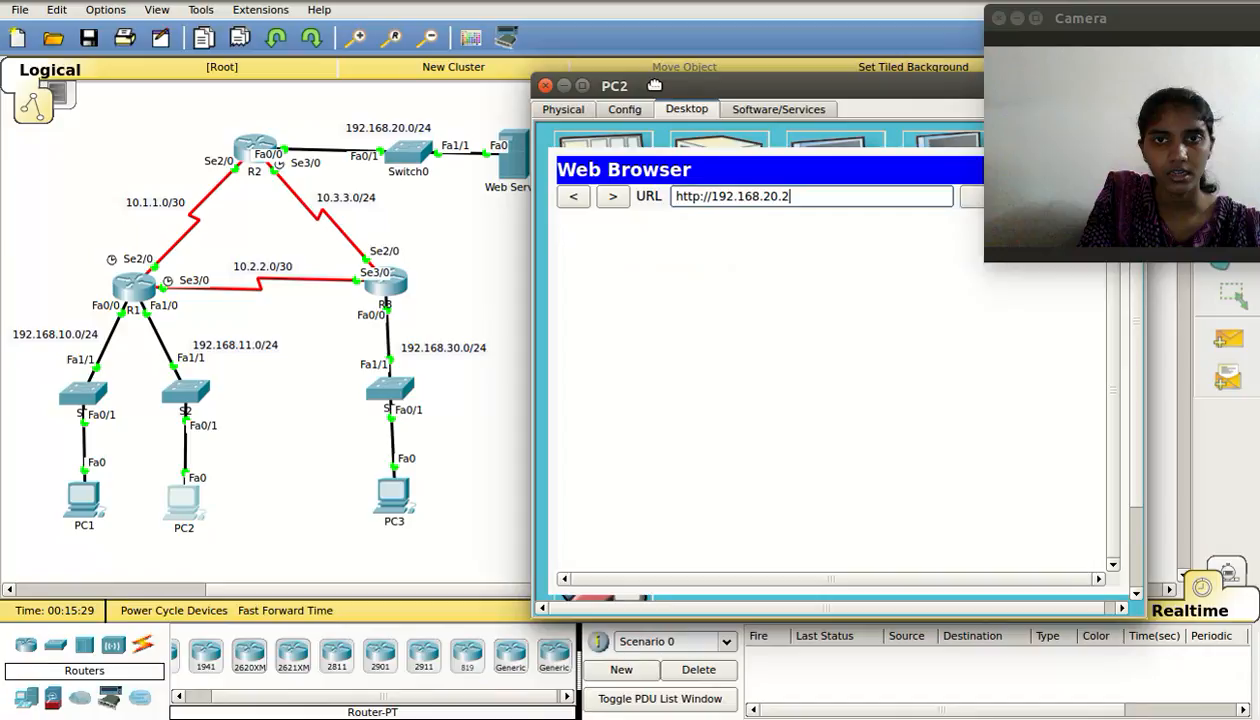
drag(655, 86, 657, 84)
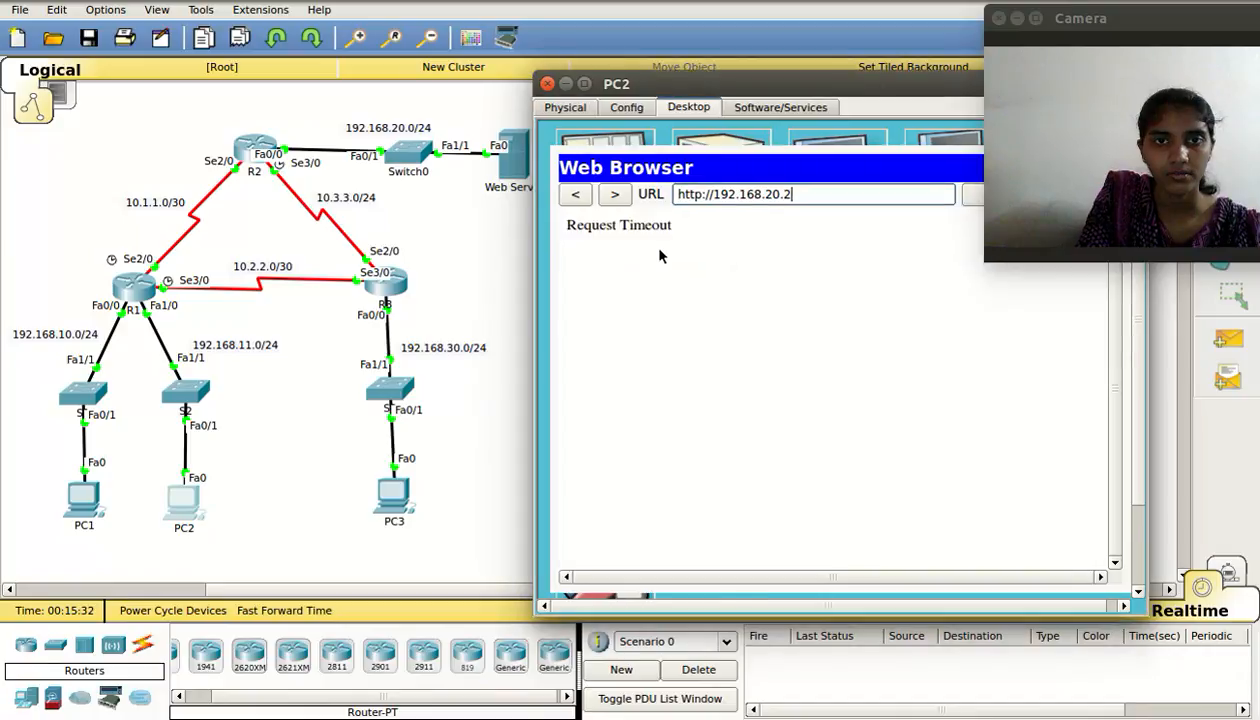
click(547, 84)
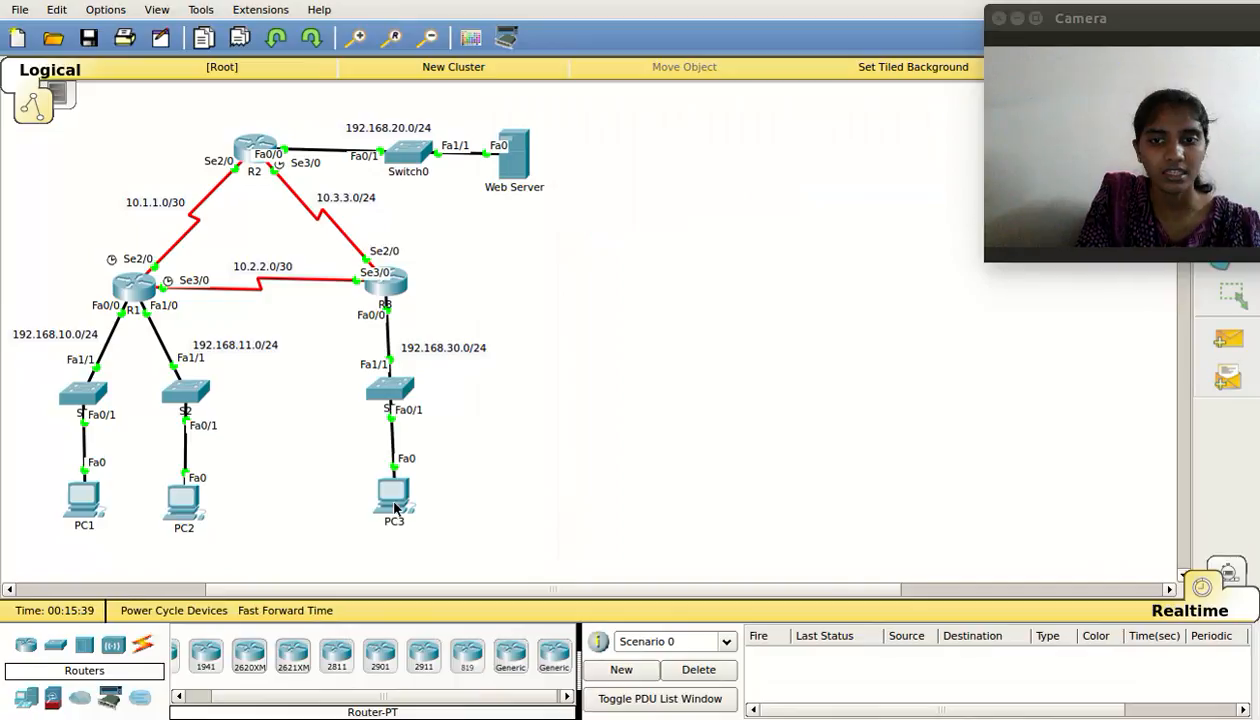
Test connectivity from PC2 to PC3 by running ping 192.168.30.2 in PC2's command prompt.
mouse_move(395, 508)
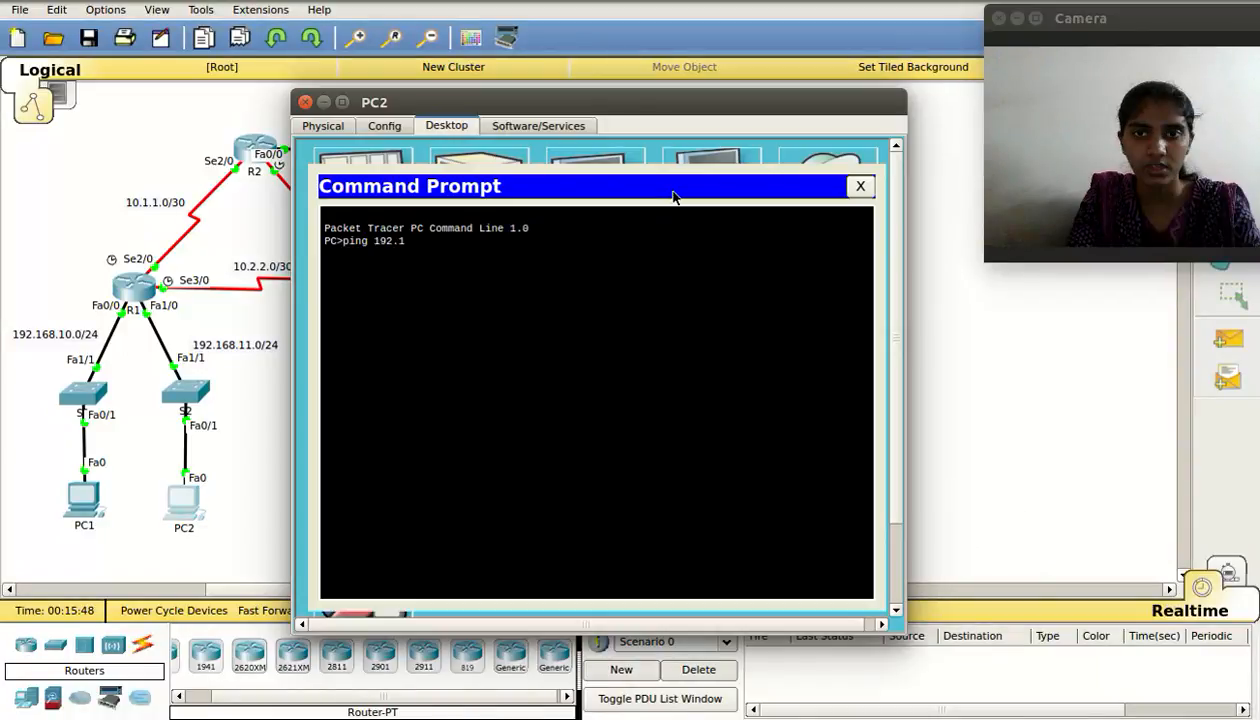
text(68.30.2)
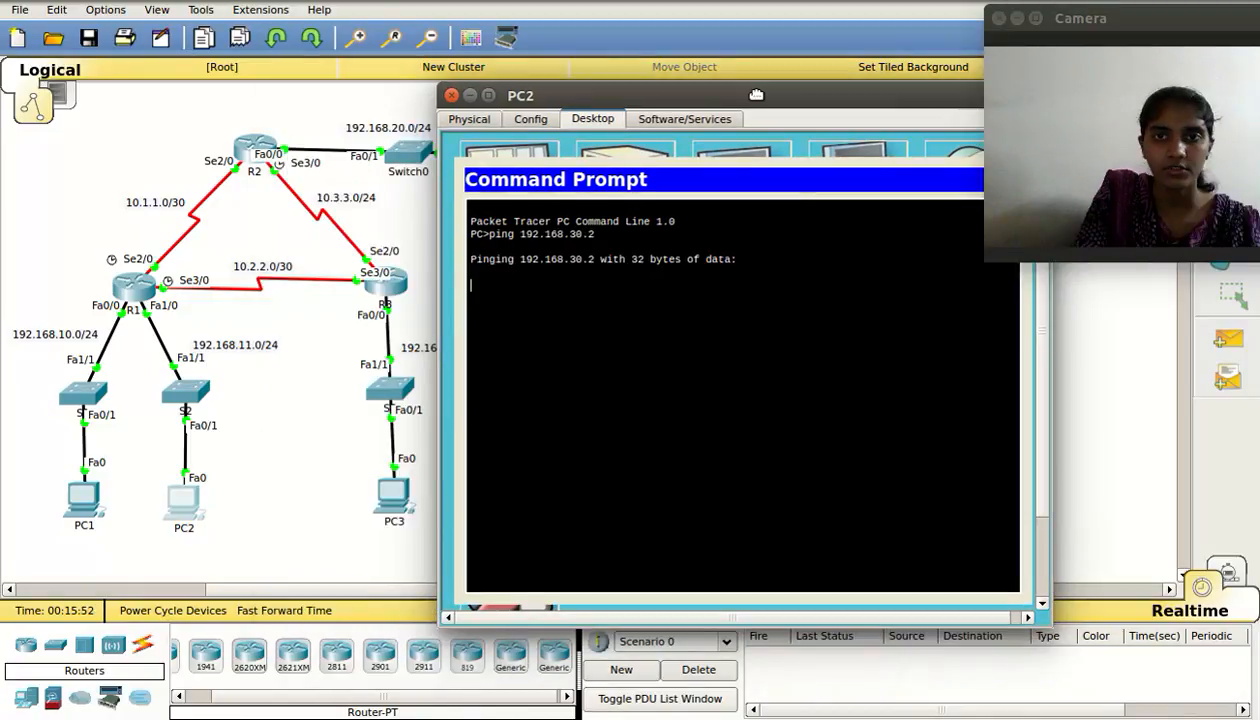
drag(756, 95, 795, 98)
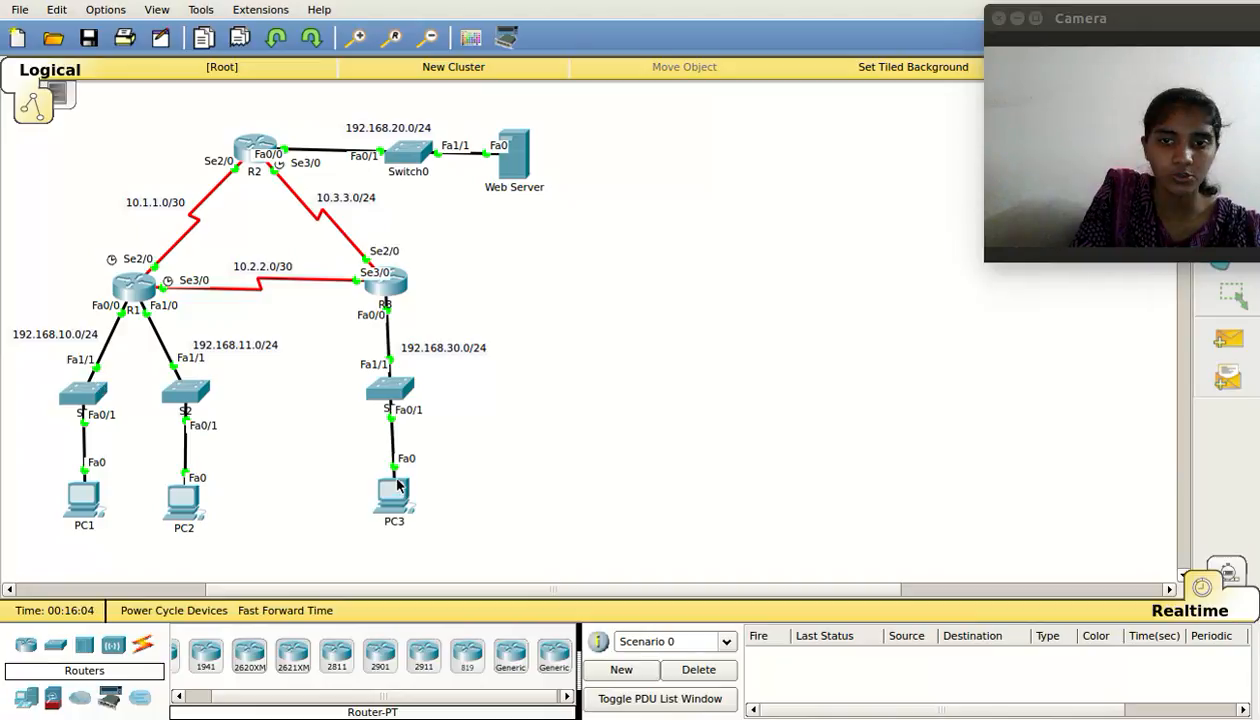
Test connectivity from PC1 to PC3 by running ping 192.168.30.2 in PC1's command prompt, and close the PC1 window.
click(84, 500)
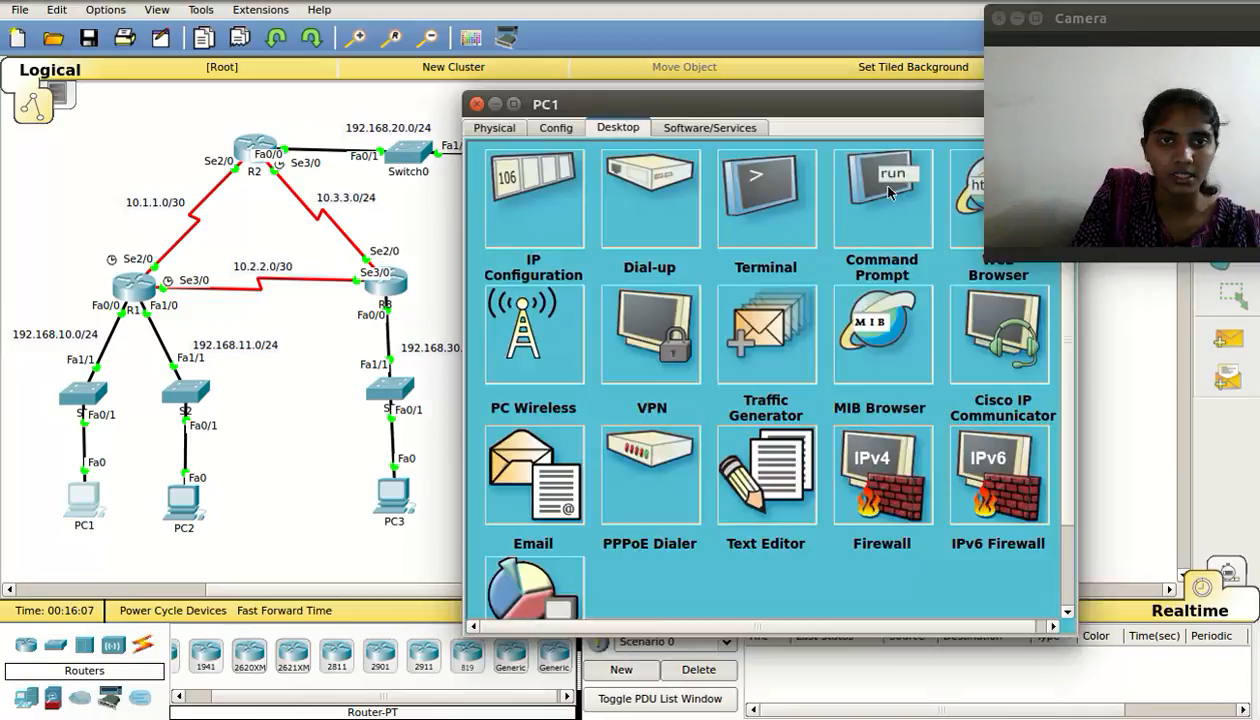
click(887, 188)
text(ping)
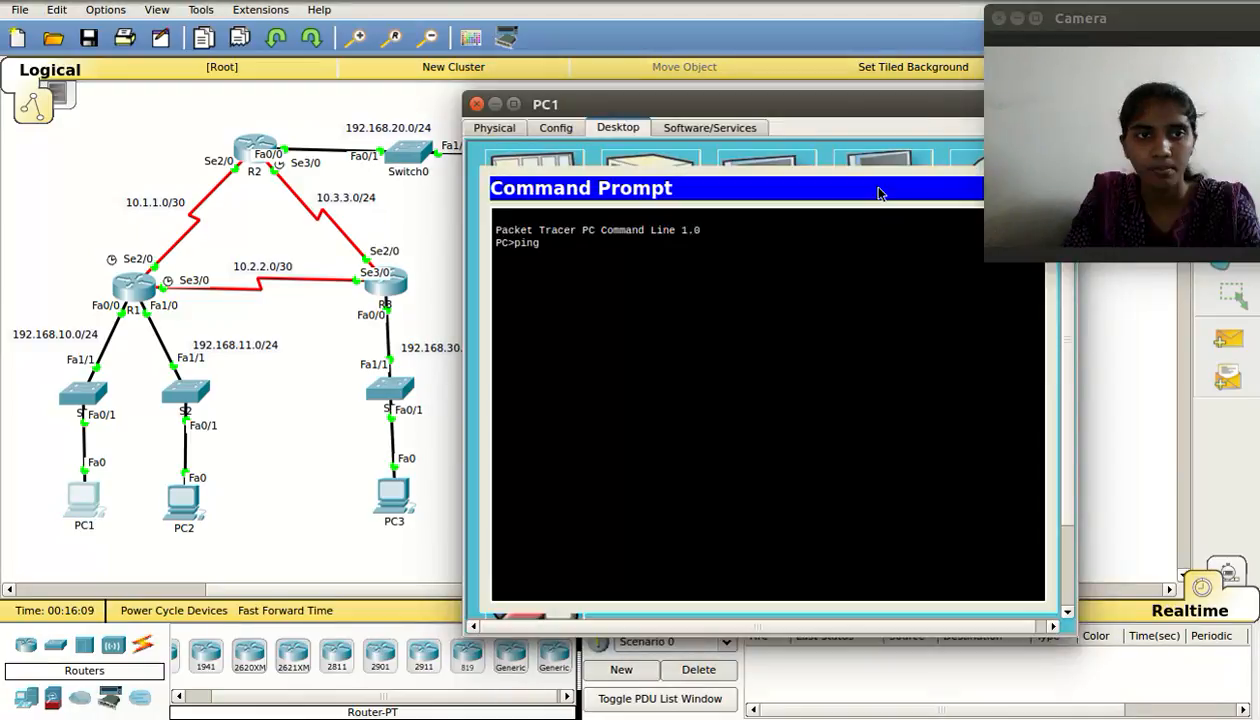
text( 192.6)
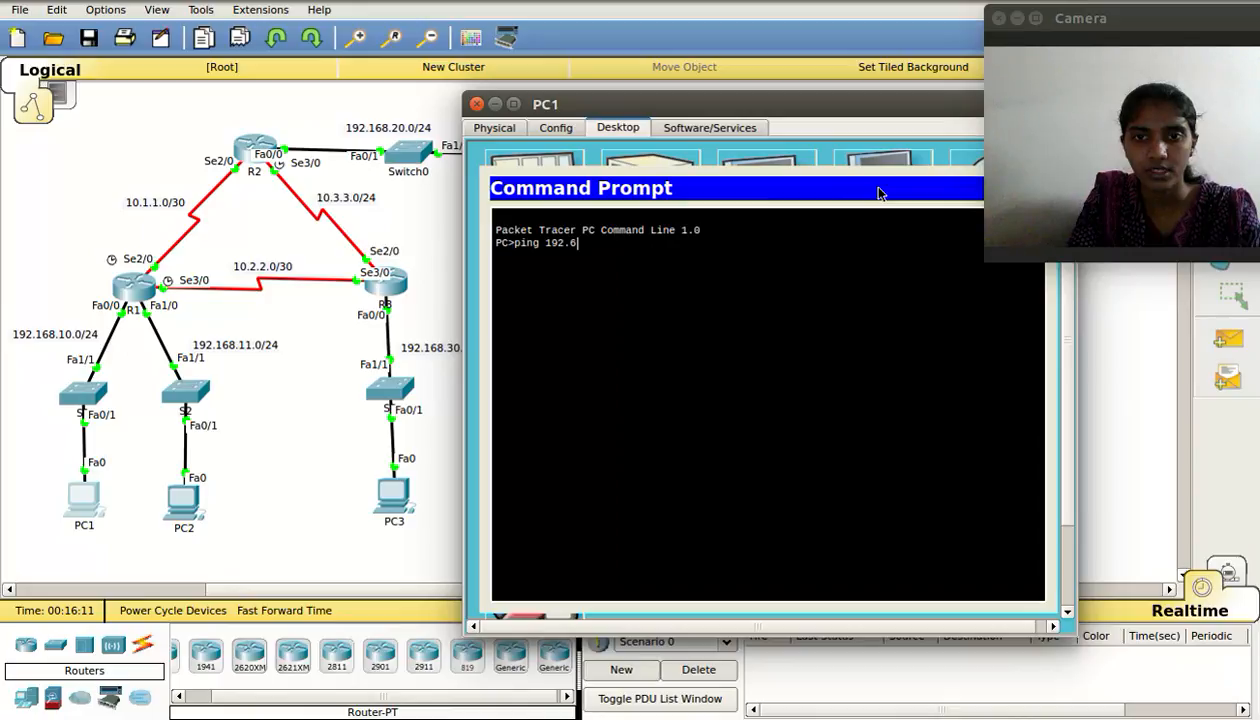
text(8.30.2)
key(Return)
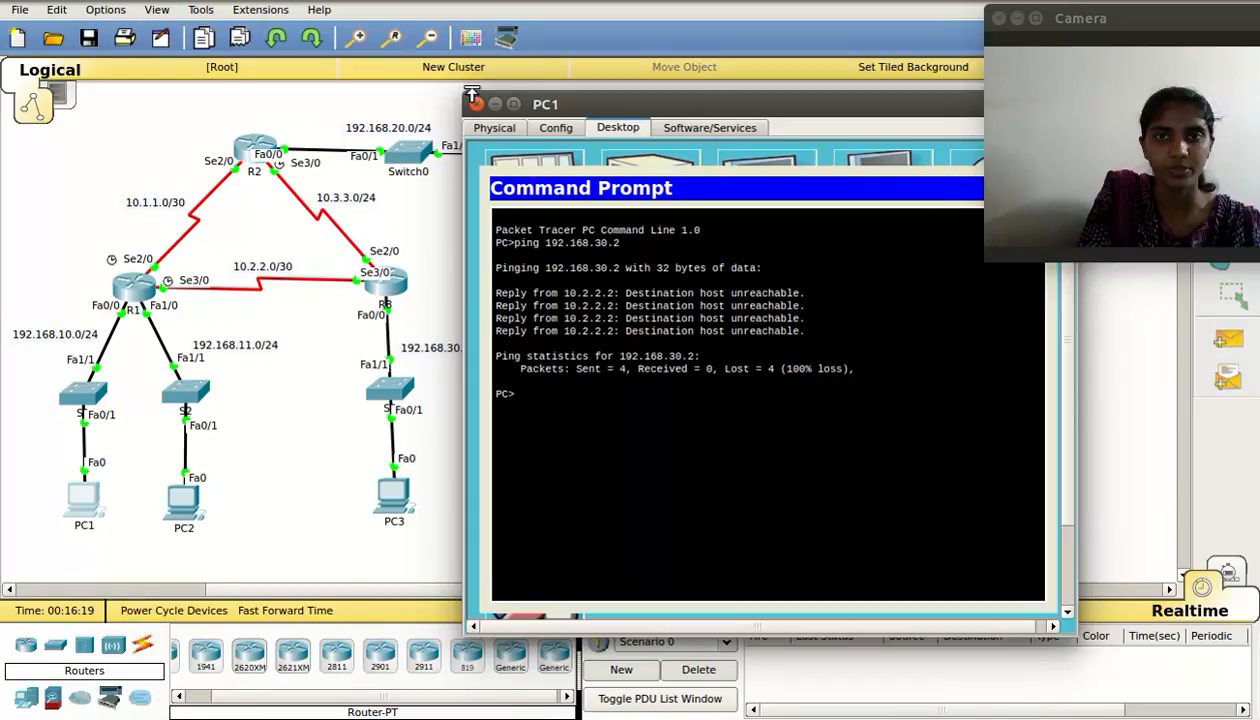
click(477, 103)
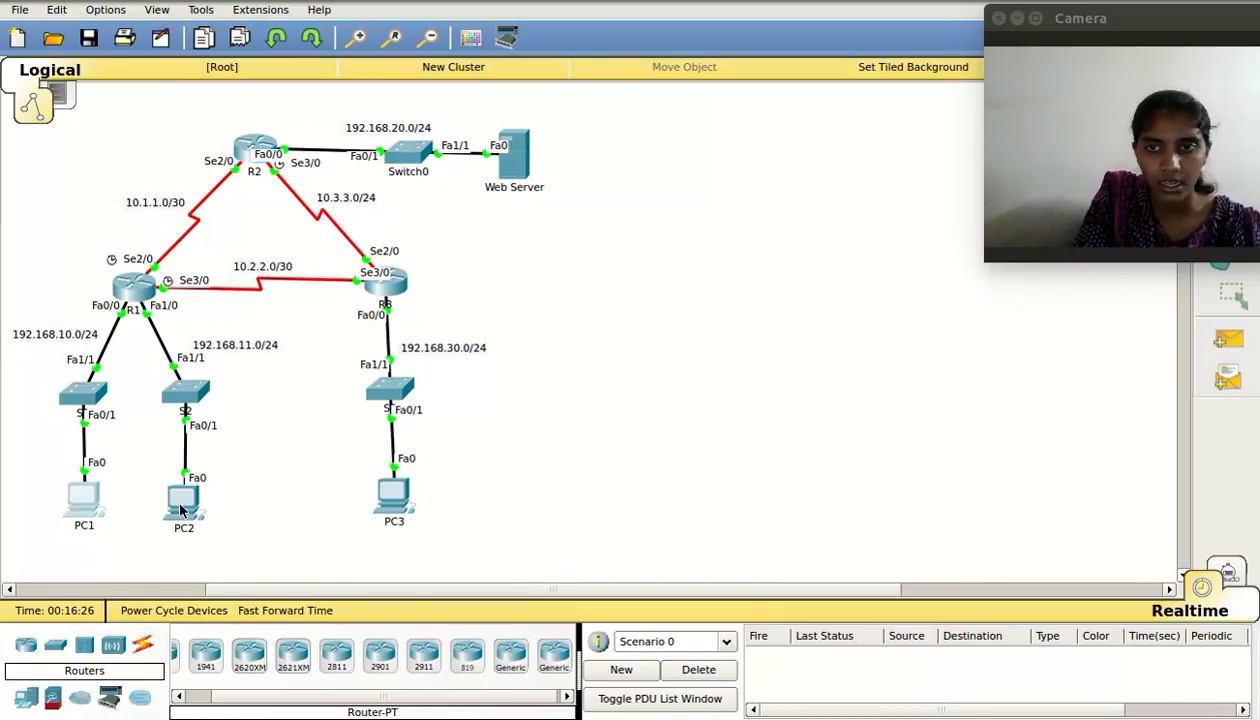
Test connectivity from PC1 to PC2 by running ping 192.168.11.2 in PC1's command prompt.
drag(94, 503, 90, 506)
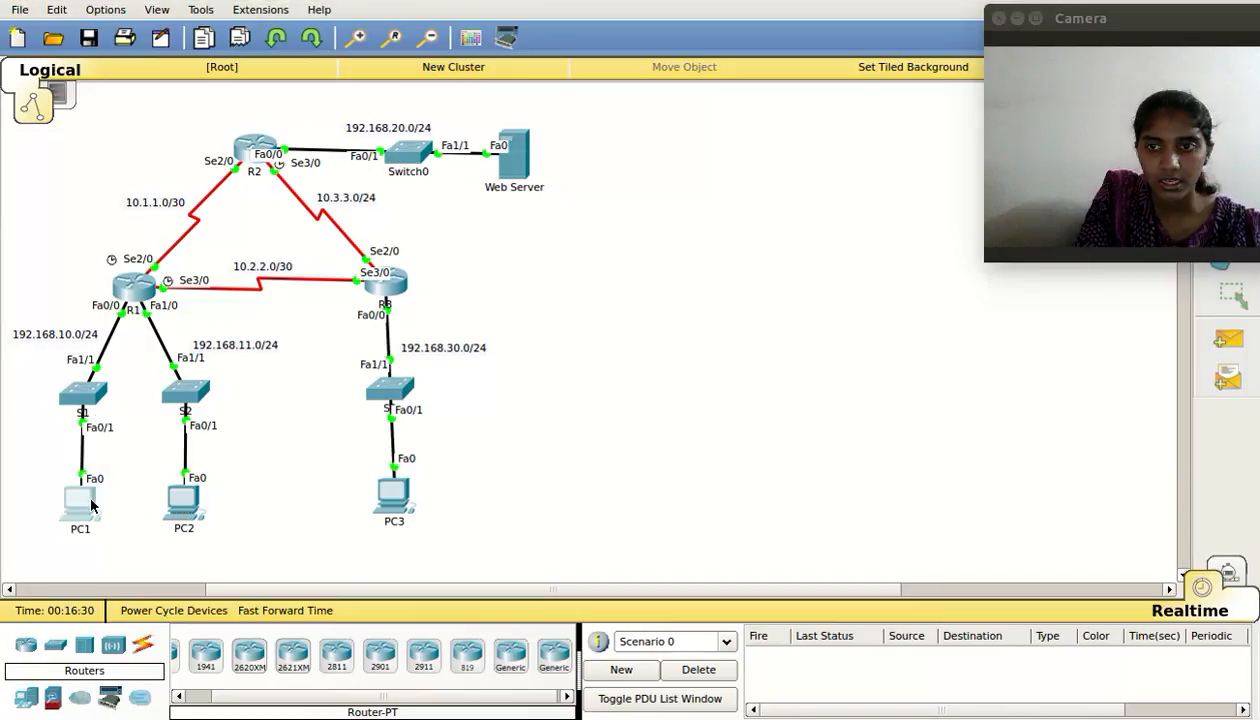
click(90, 506)
click(735, 198)
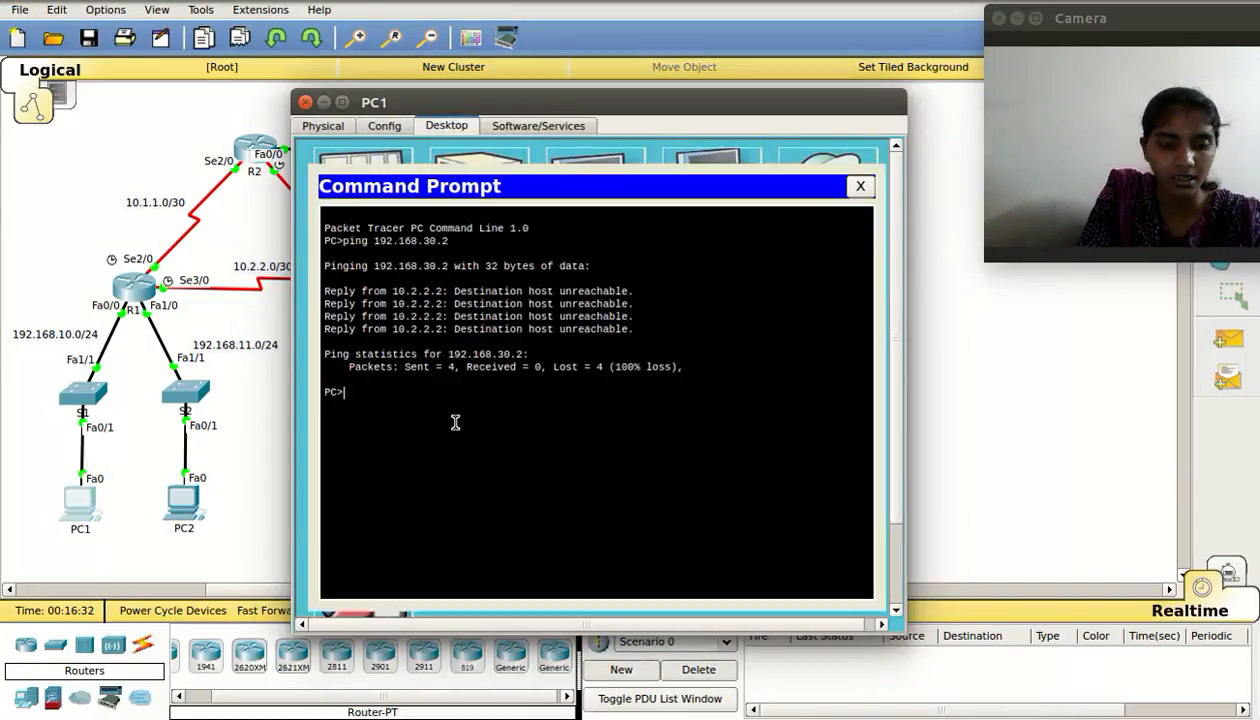
text(ping 192.168.)
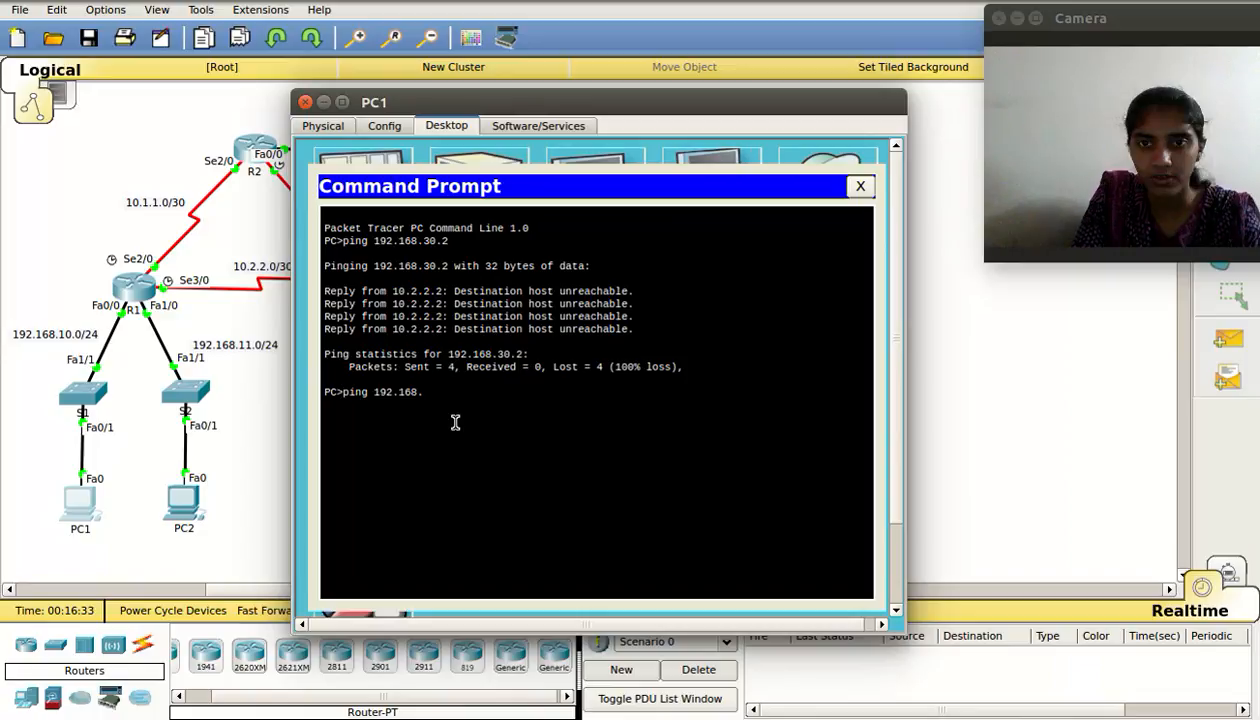
text(11.2)
key(Return)
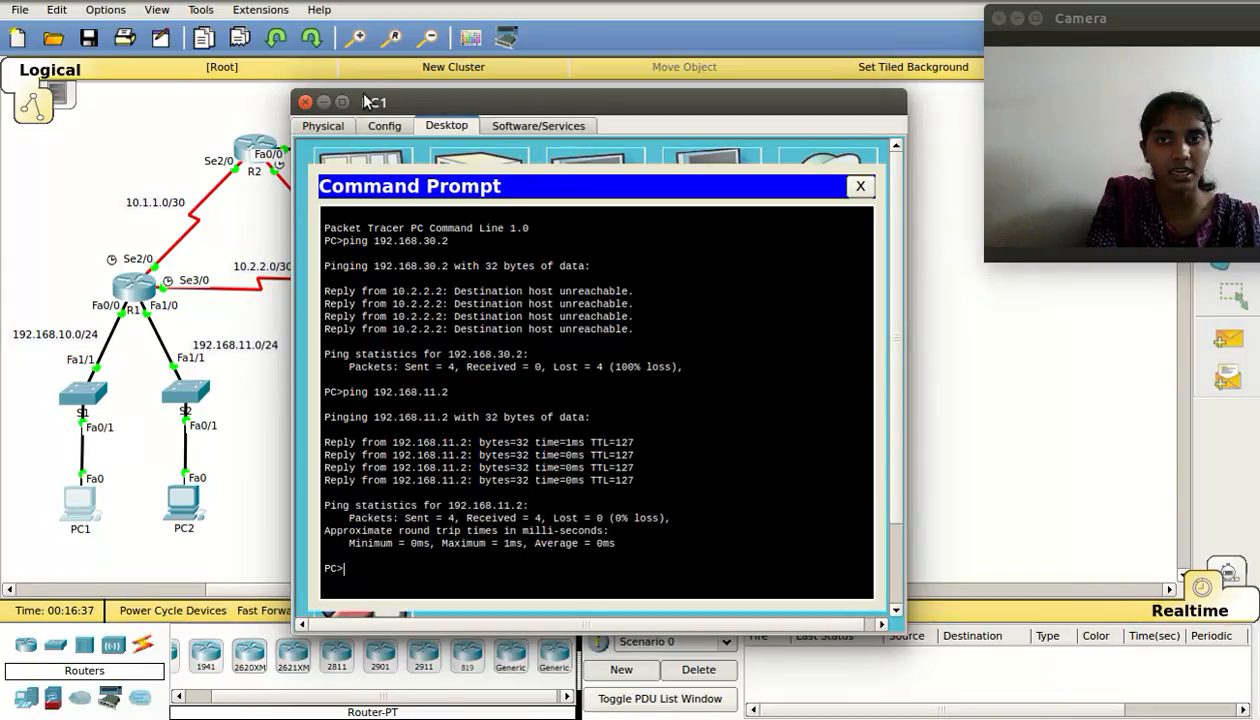
Request the web server at 192.168.20.2 from PC1's web browser.
drag(364, 96, 586, 97)
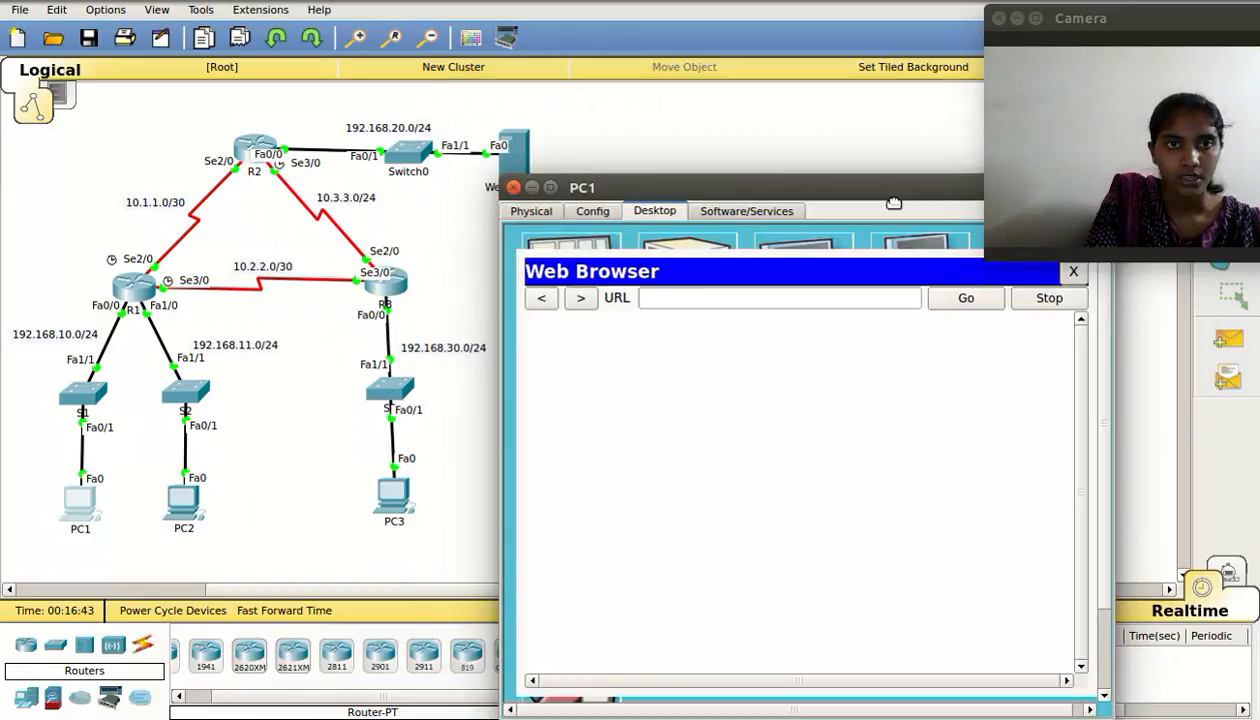
drag(893, 203, 892, 206)
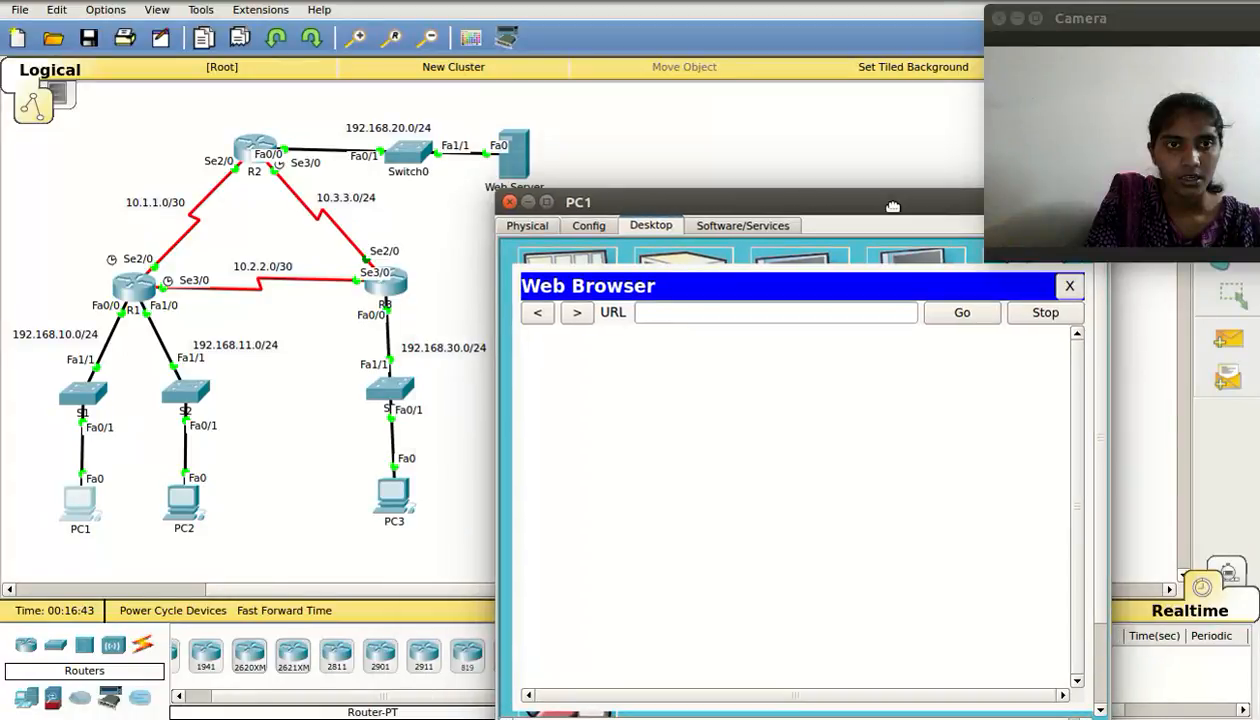
drag(893, 206, 839, 199)
click(687, 306)
text(1)
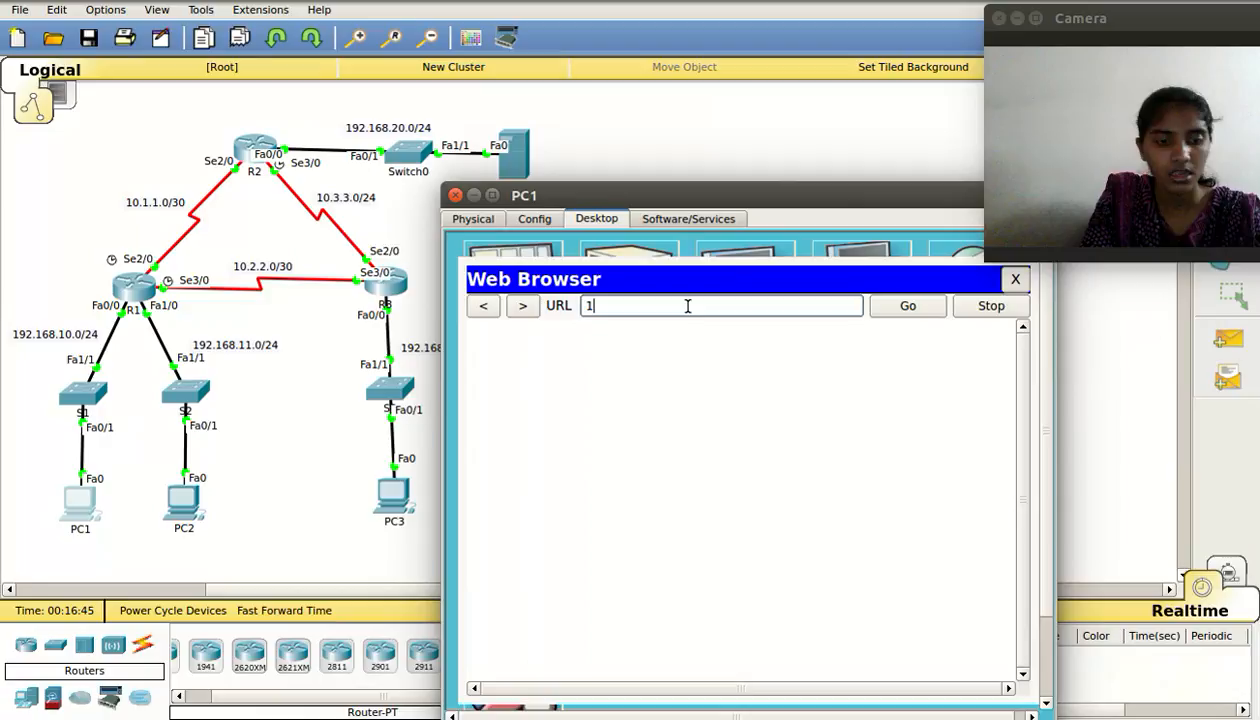
text(92.168.20.2)
key(Return)
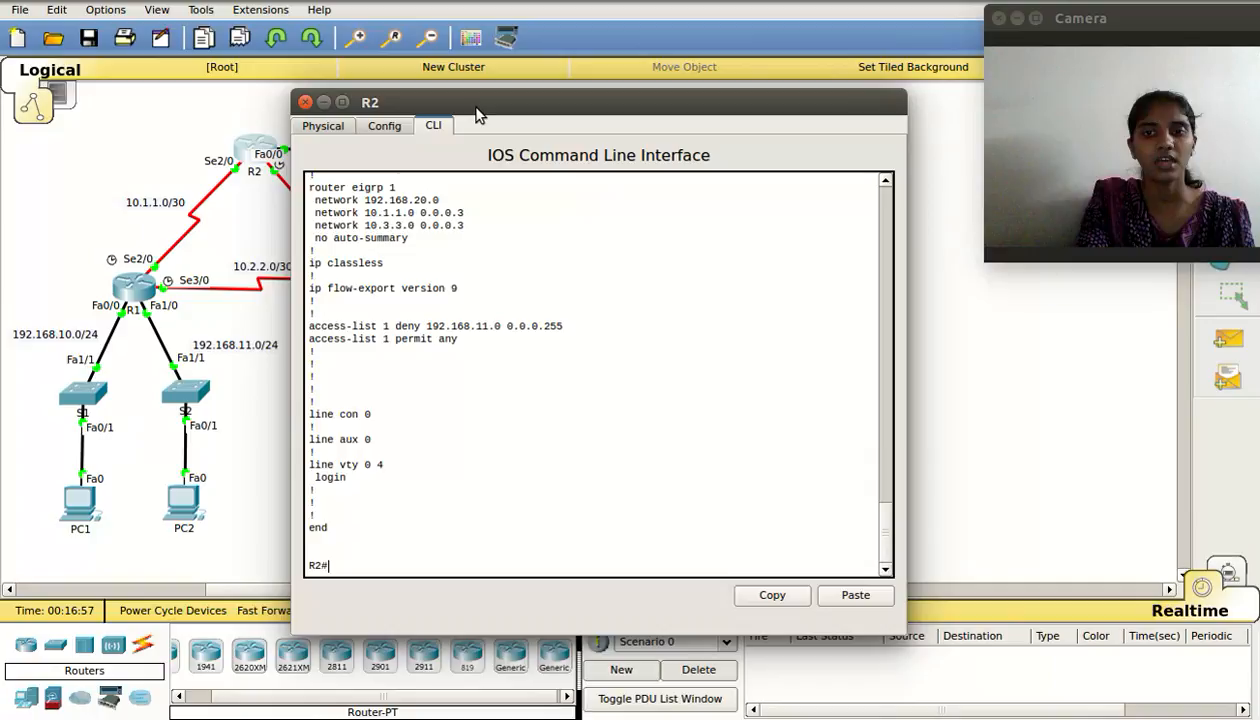
Run show ip interface fa0/0 in R2's command line and page through to the end of the output.
drag(476, 113, 617, 108)
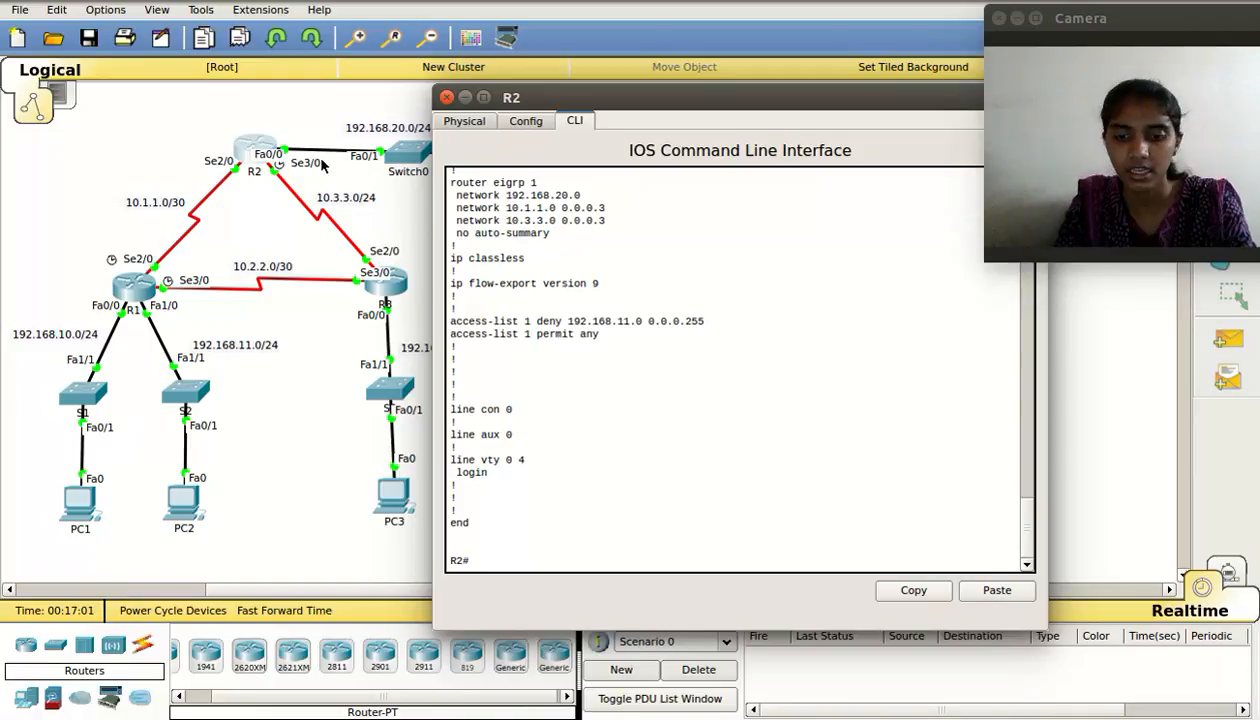
text(sh)
key(Tab)
text(ip)
key(Tab)
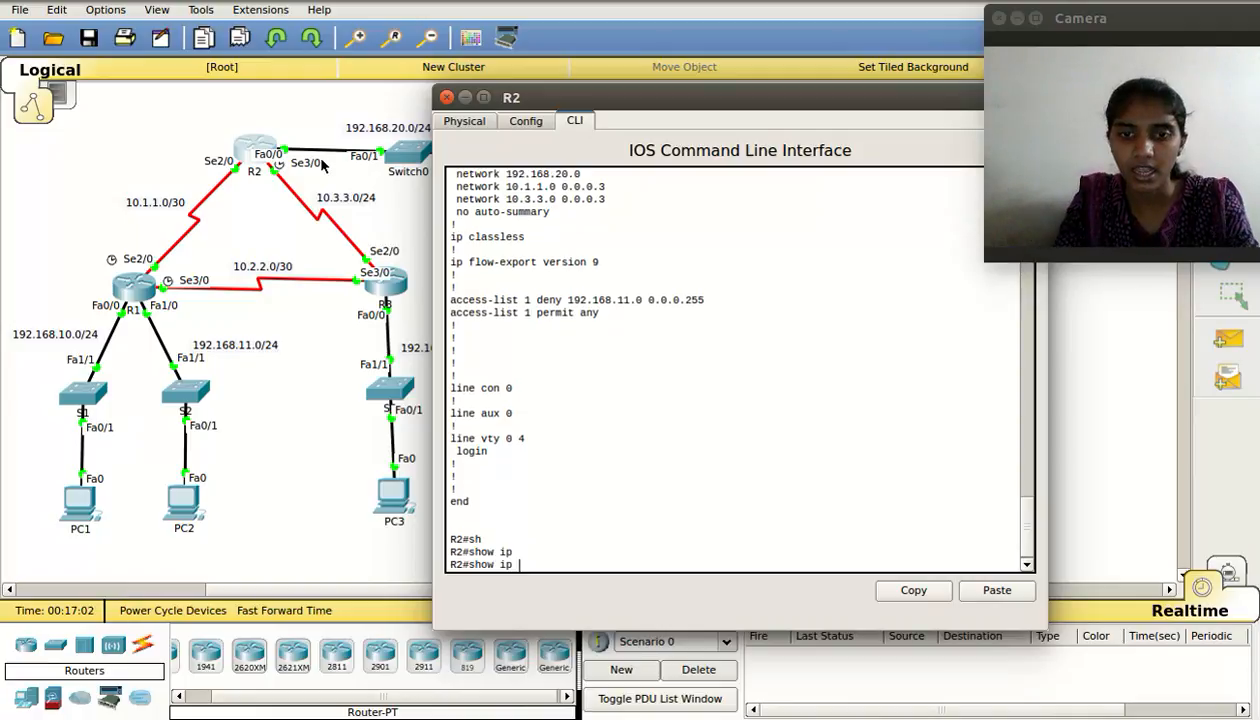
text(int)
key(Tab)
text(fa0/0)
key(Return)
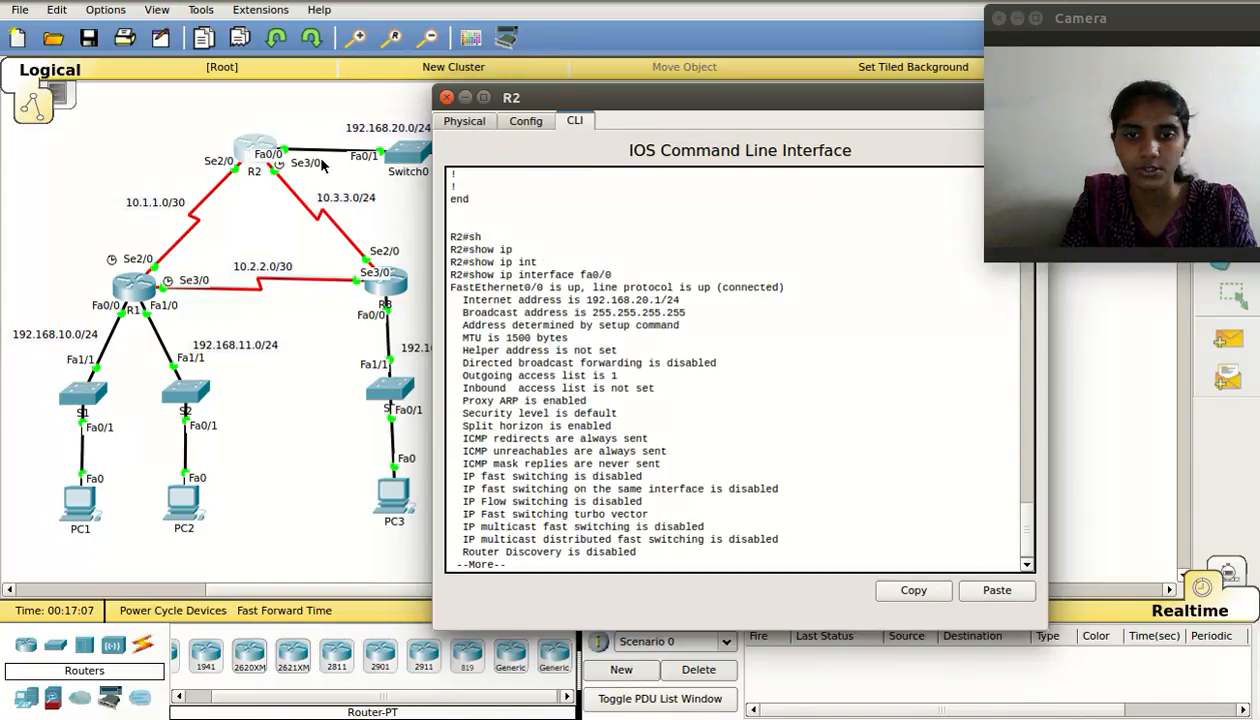
key(space)
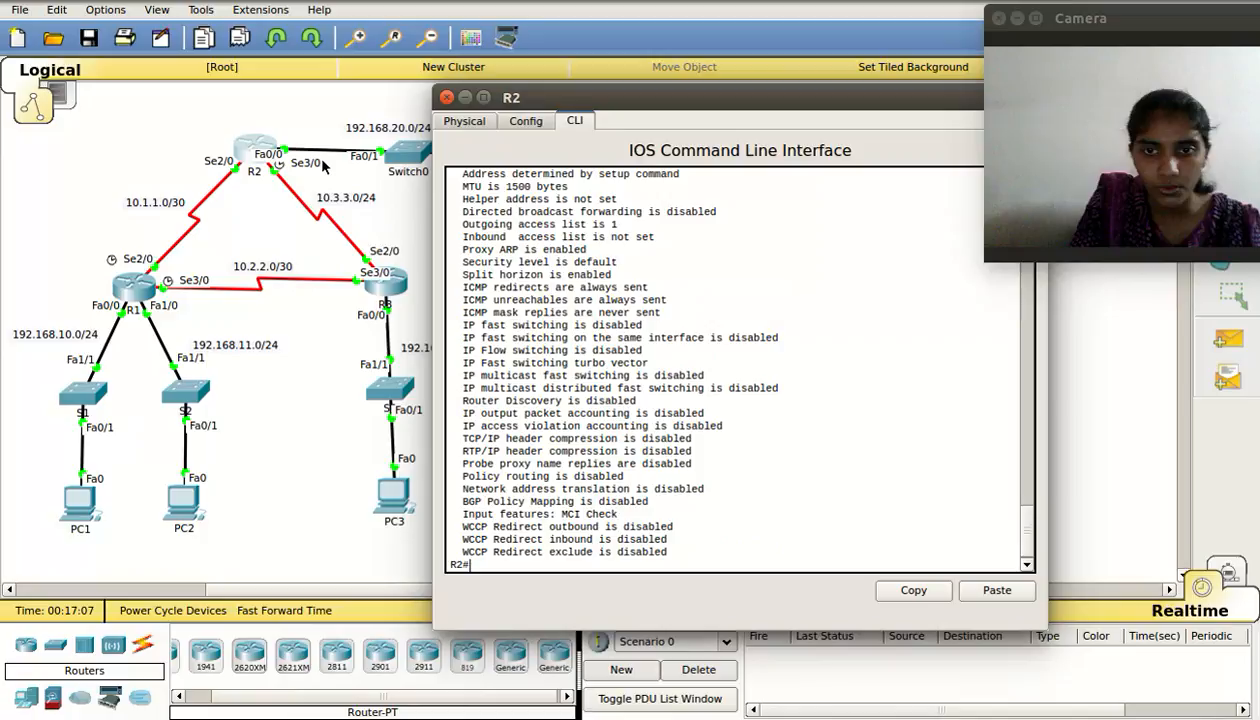
Examine the inbound and outgoing access list entries in R2's FastEthernet0/0 interface output.
scroll(465, 294, up, 2)
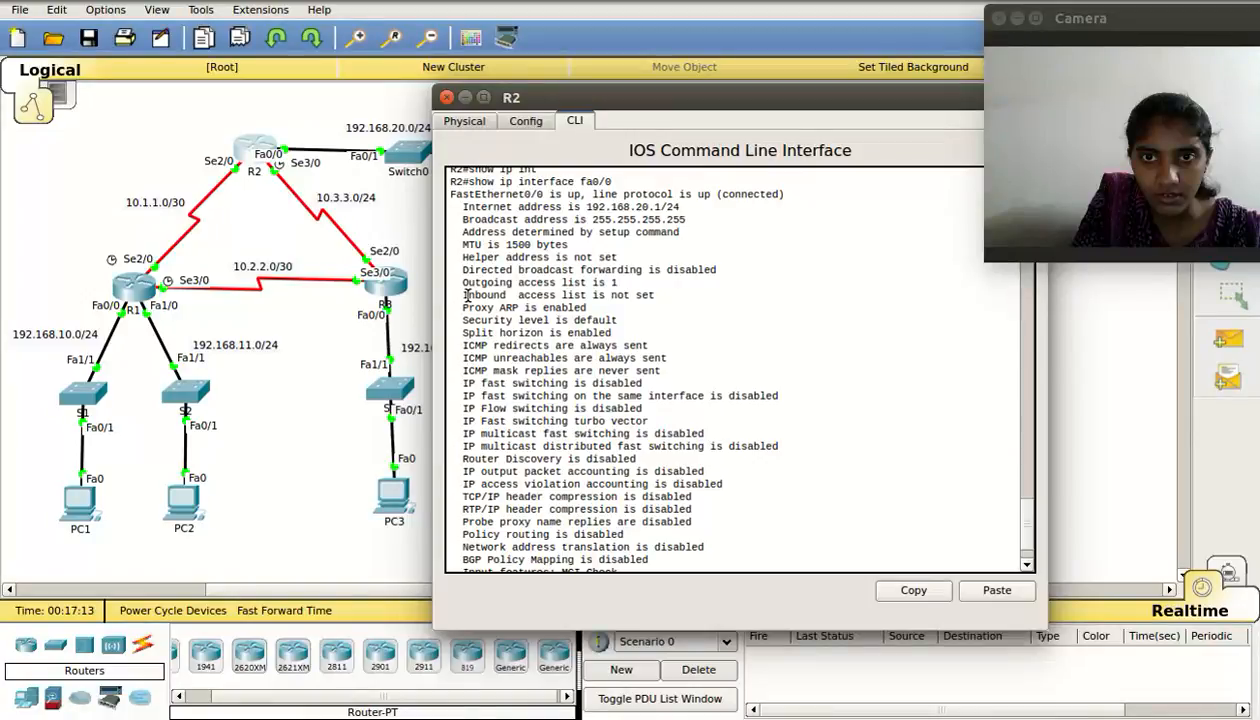
drag(465, 294, 615, 300)
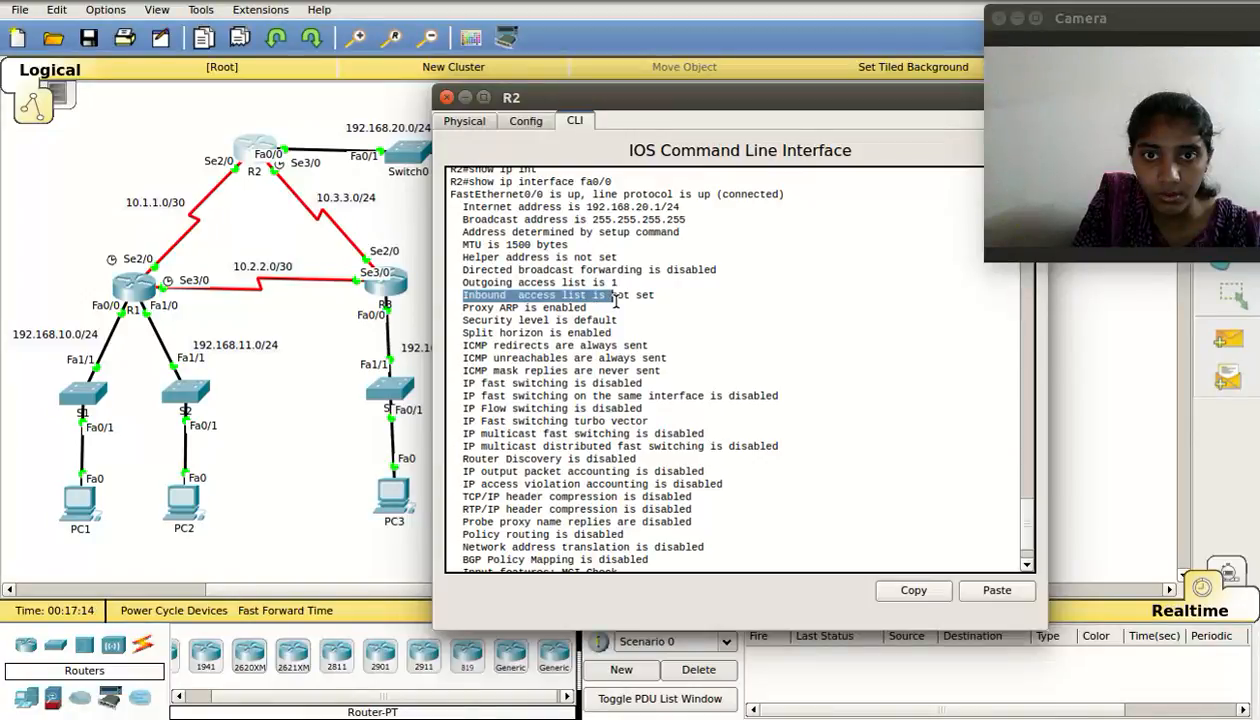
drag(463, 283, 628, 288)
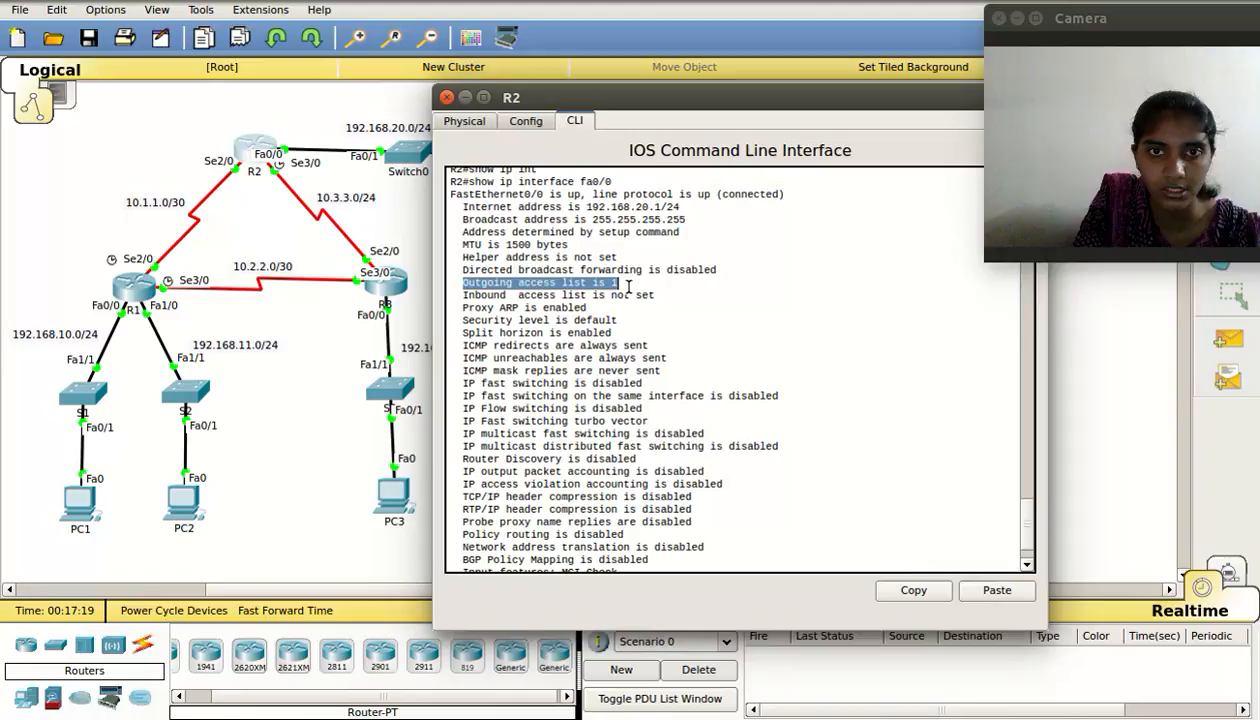
click(463, 283)
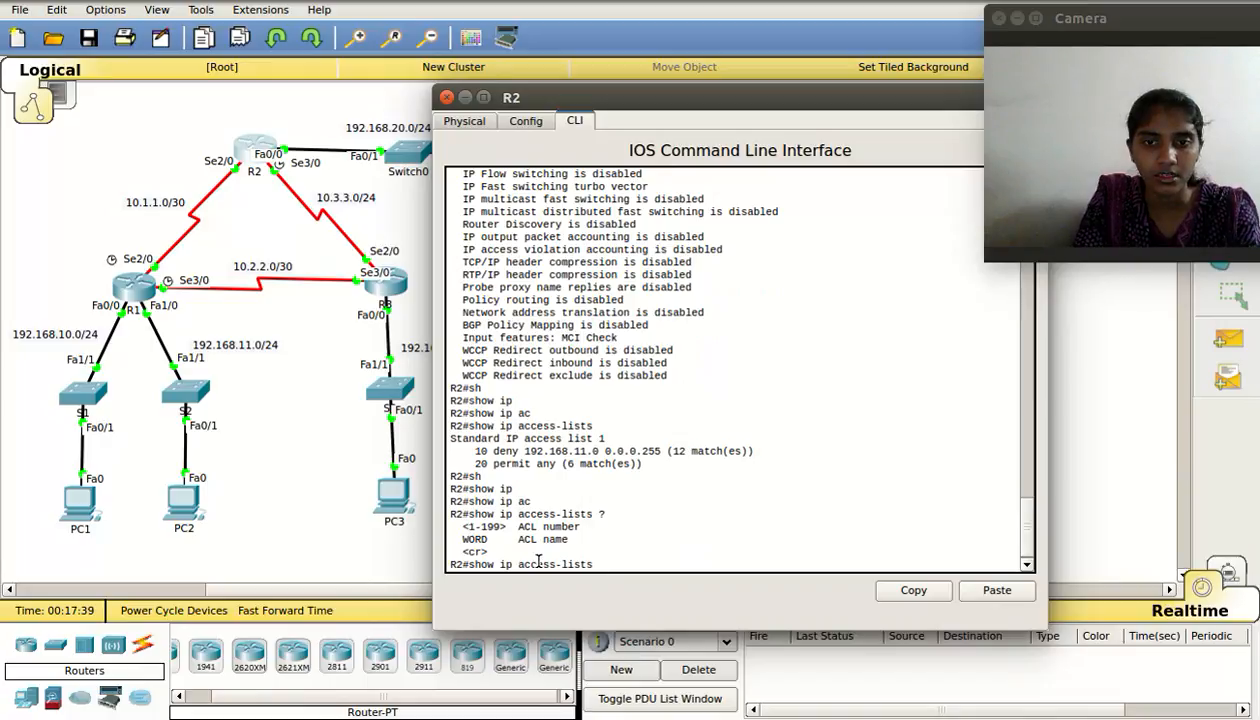
Display access list 1 on R2 with show ip access-lists 1, and close the router window.
text(1)
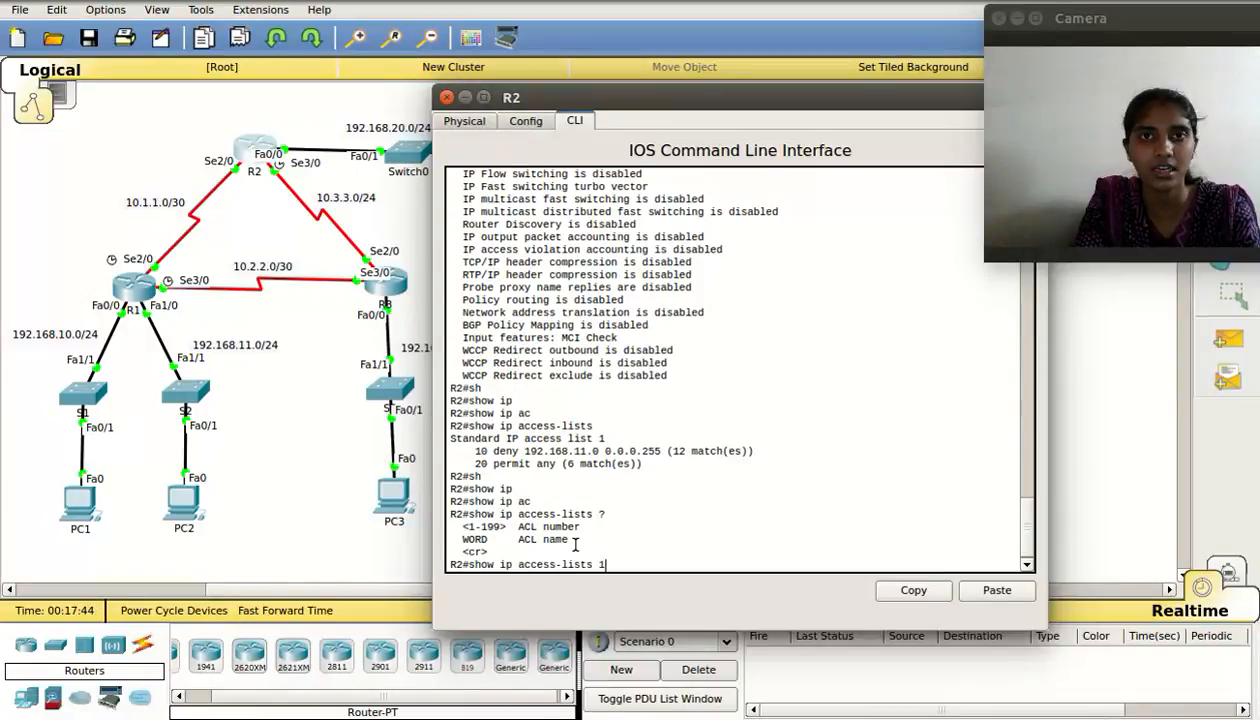
key(Return)
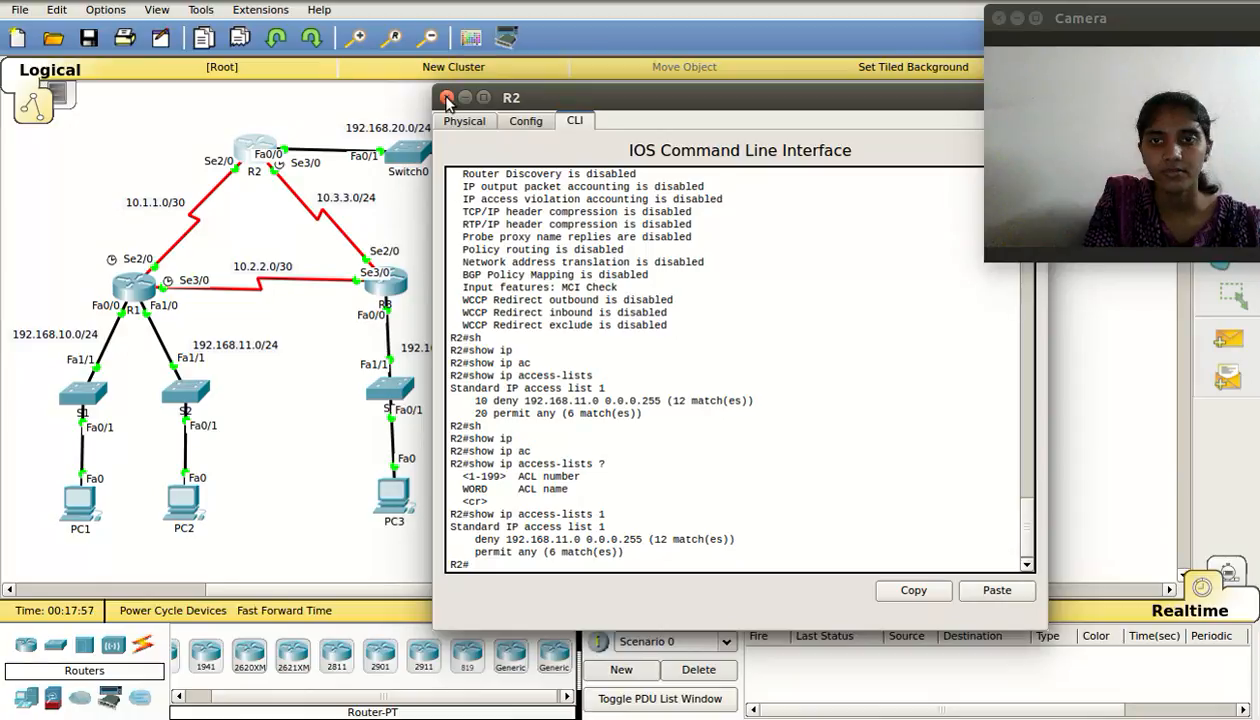
drag(577, 95, 639, 106)
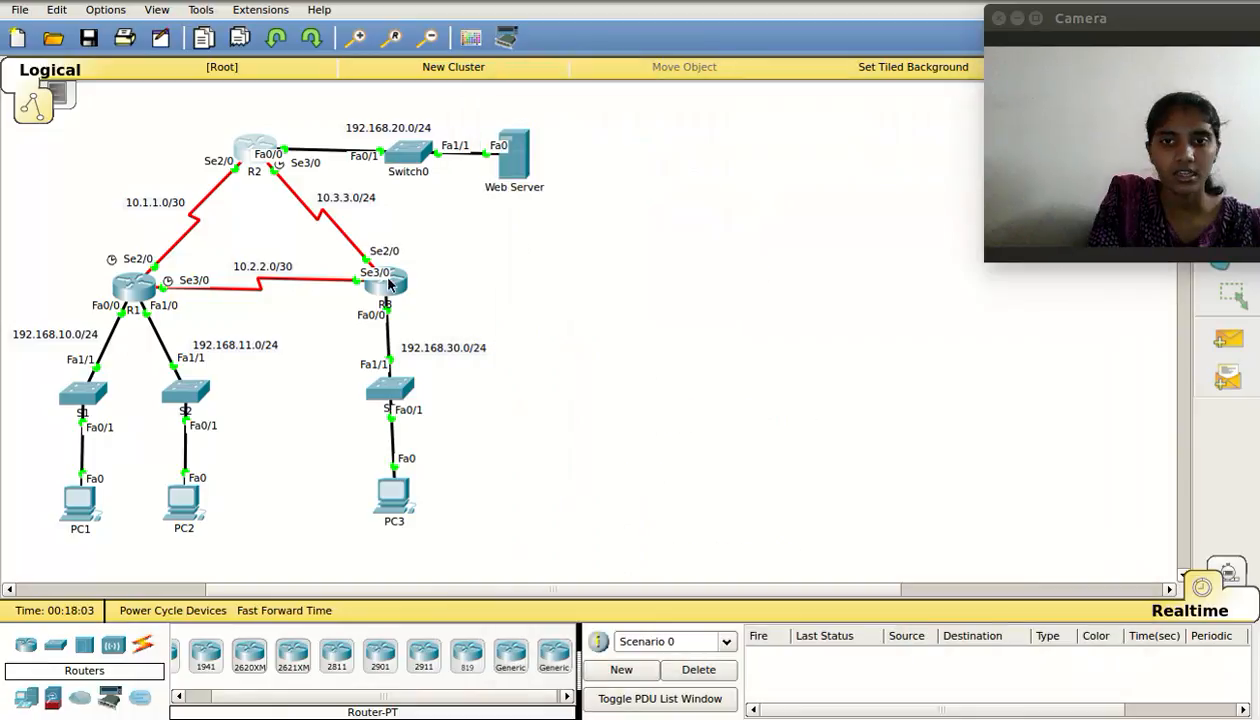
Open R3's command line and run show interfaces fa0/0, paging through to the end of the output.
click(389, 285)
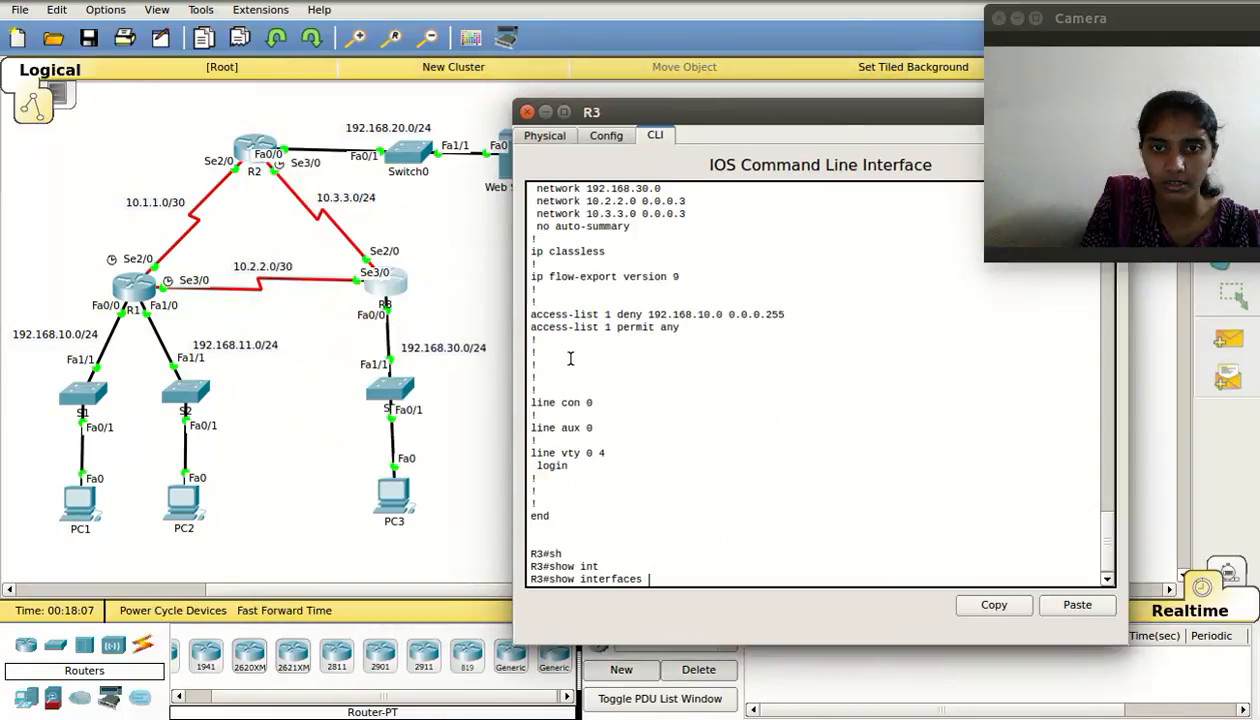
text(fa0/0)
key(Return)
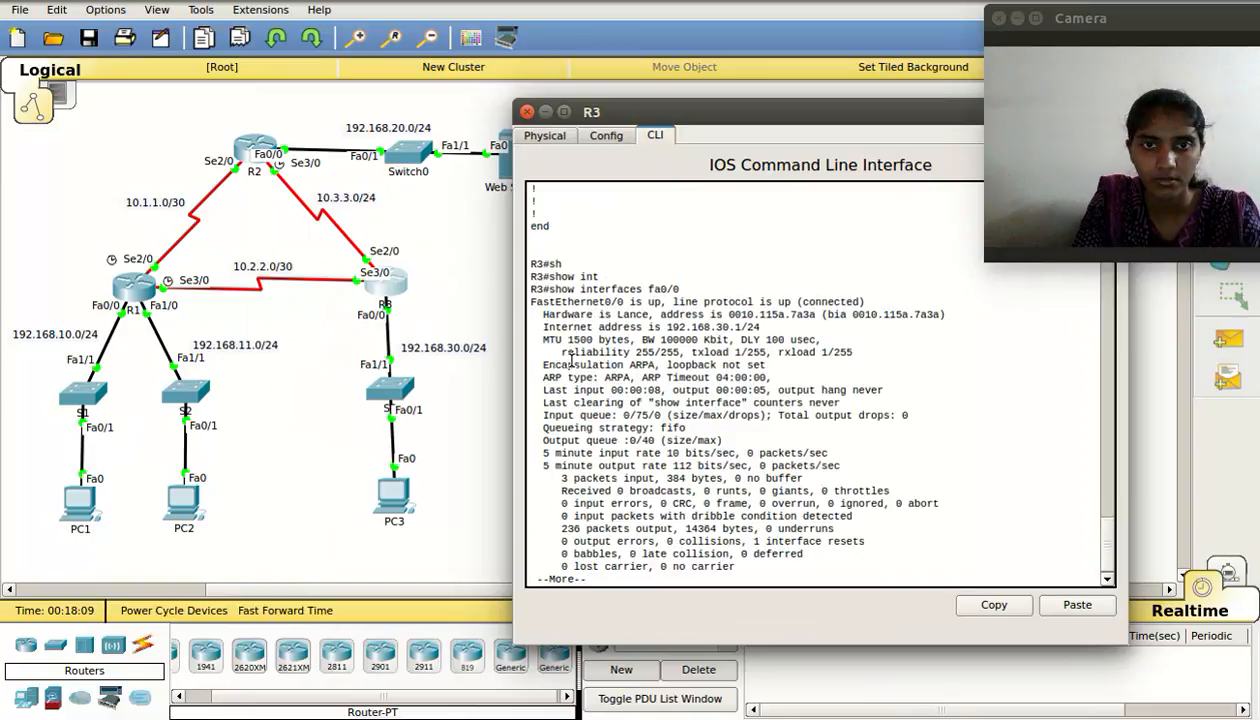
key(Return)
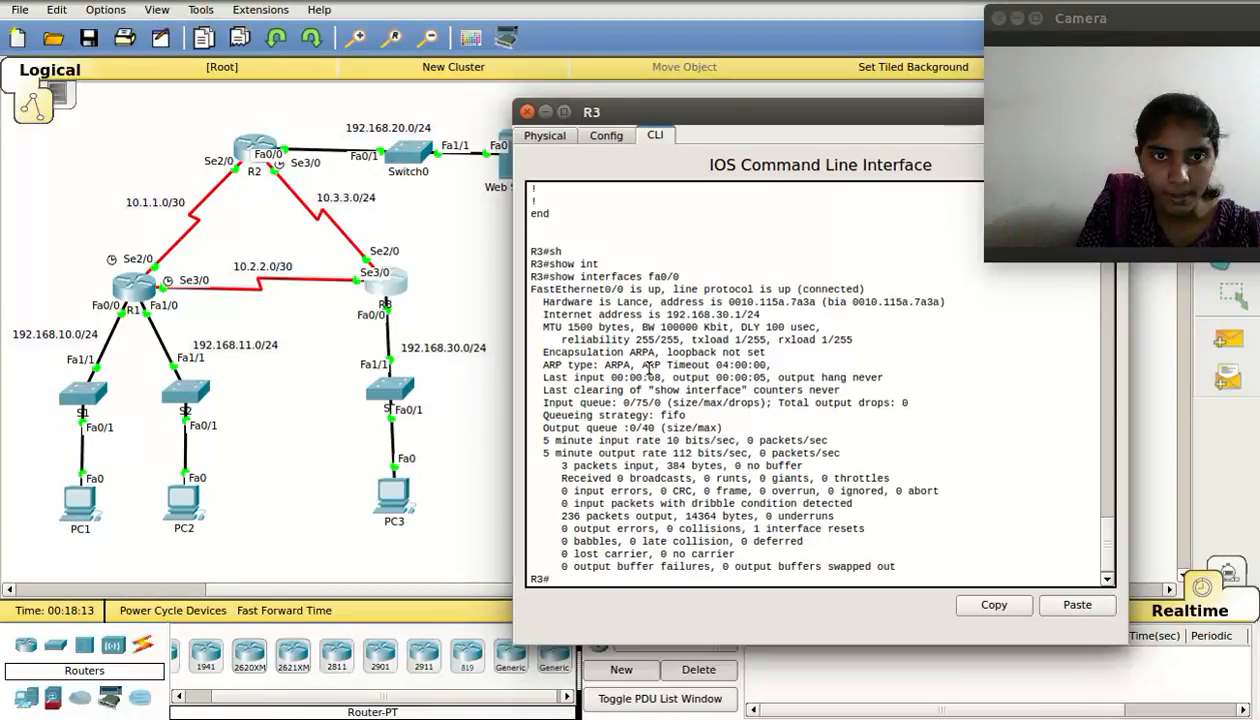
Run show ip interface fa0/0 on R3 and examine the outgoing access list entry.
text(sh)
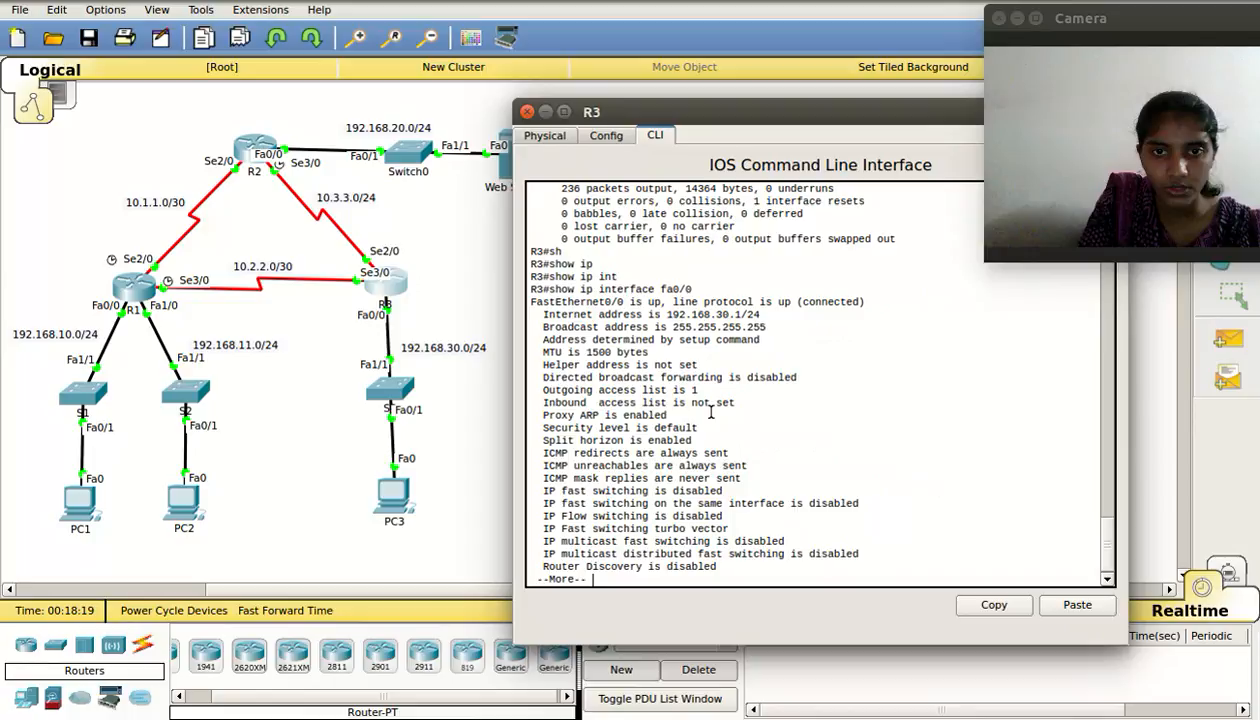
scroll(547, 422, up, 1)
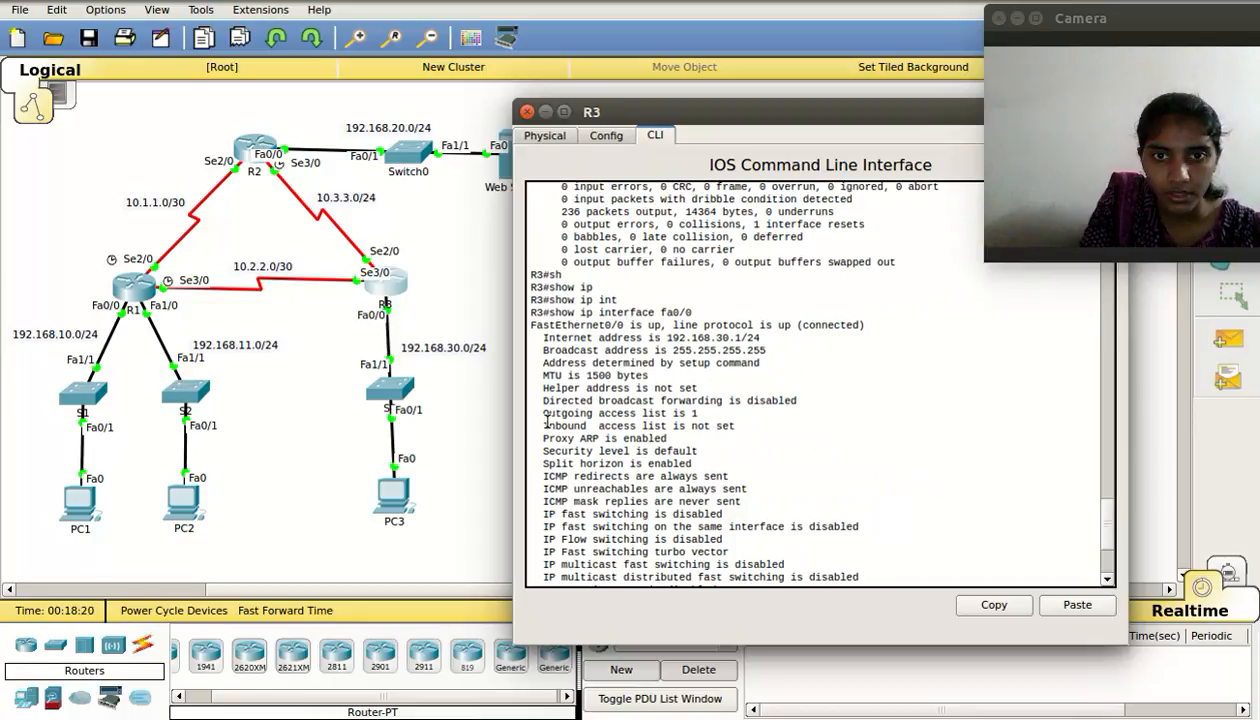
drag(546, 421, 670, 414)
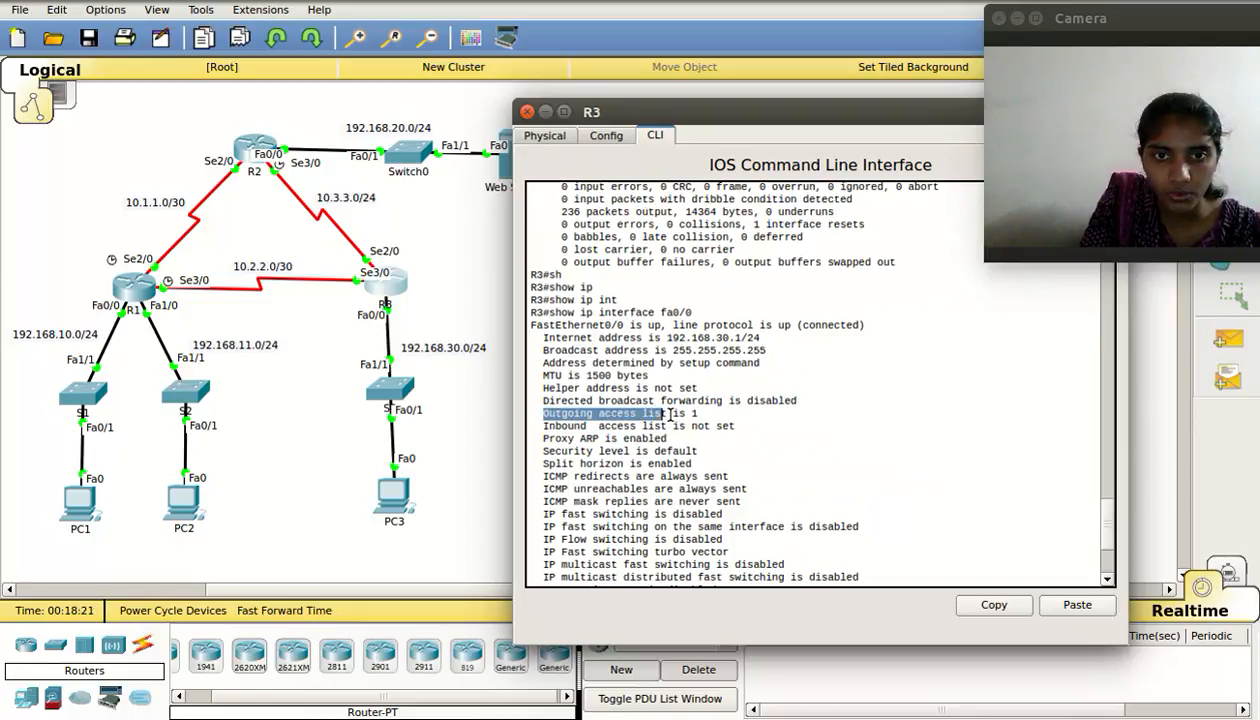